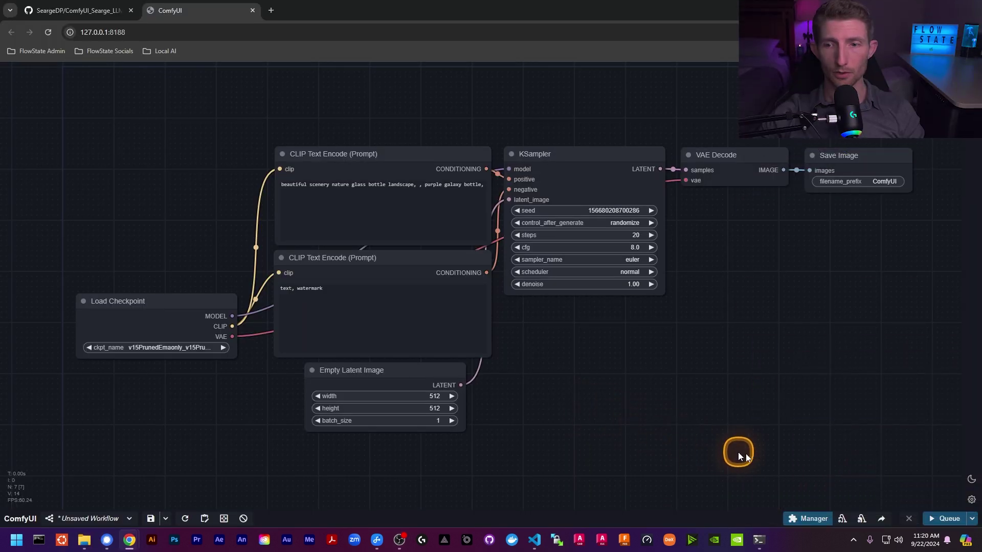
Open the Custom Nodes Manager, search 'llm', and browse the 24 matching packs
click(804, 518)
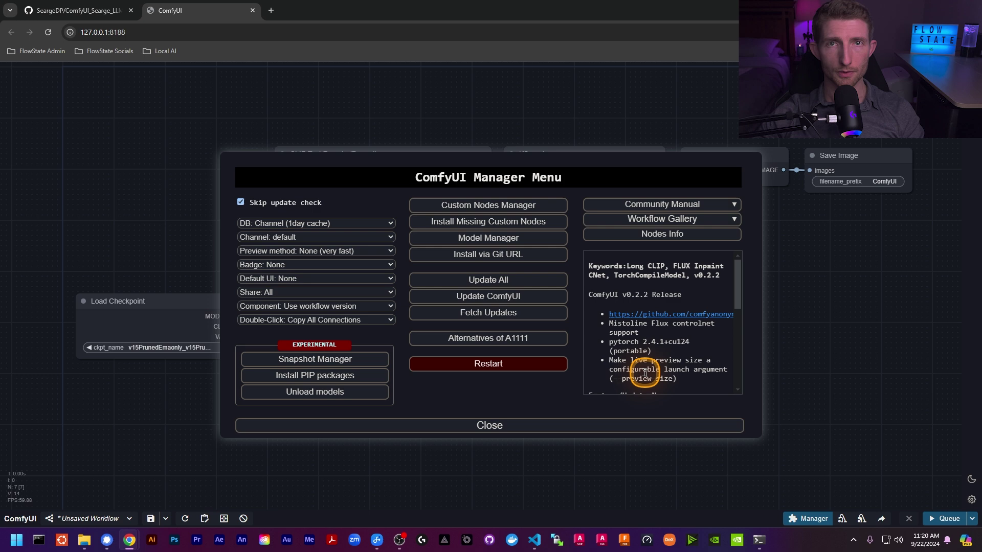
click(481, 209)
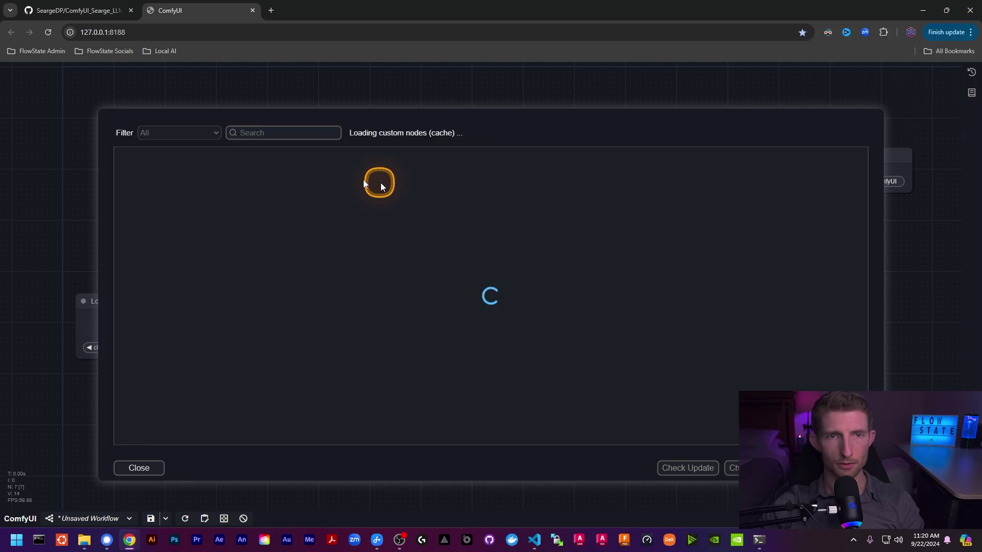
text(llm)
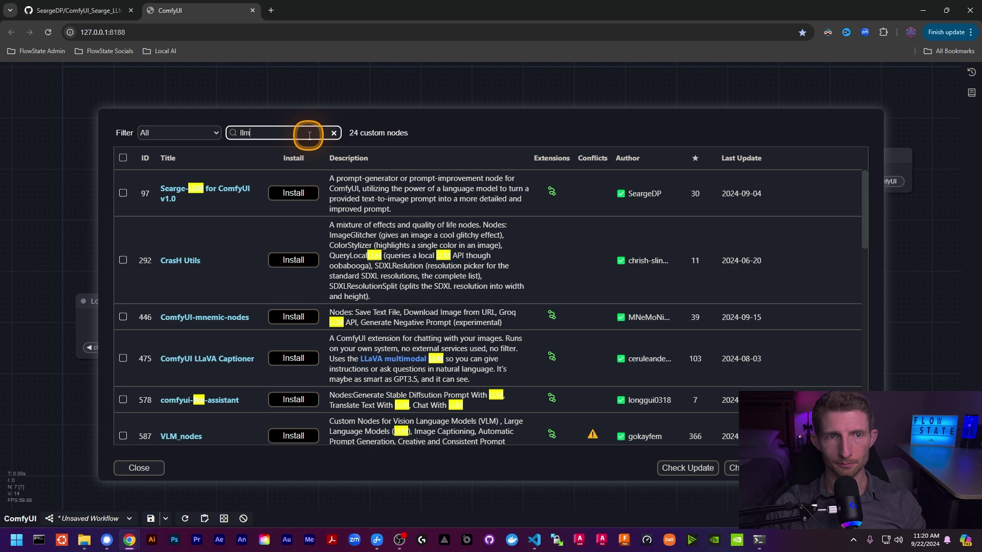
scroll(361, 220, down, 2)
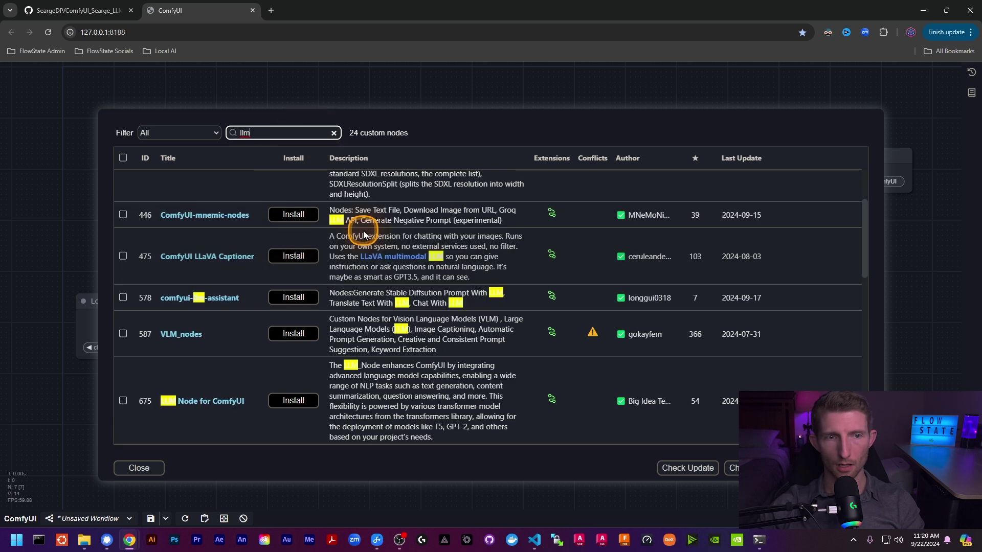
scroll(424, 301, down, 4)
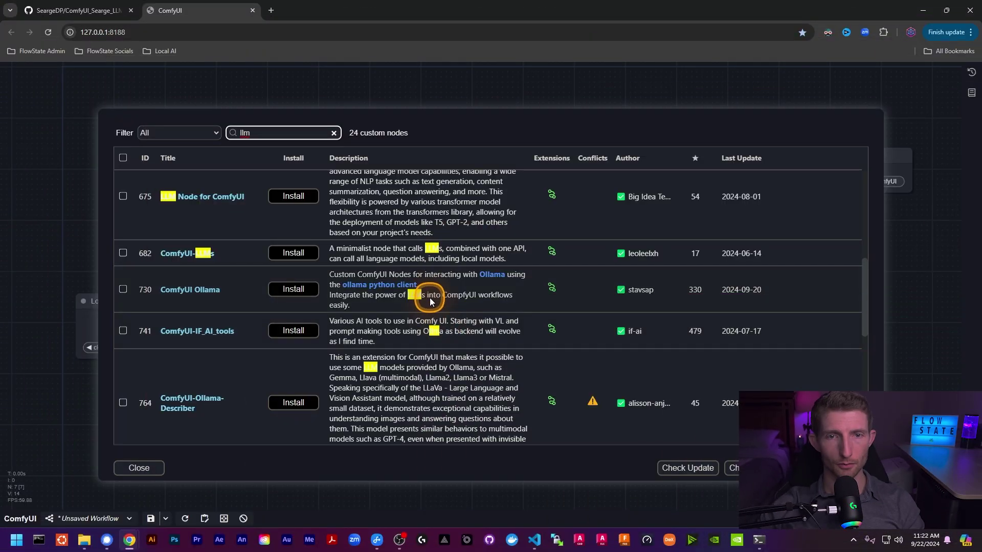
scroll(430, 301, up, 5)
scroll(425, 298, up, 2)
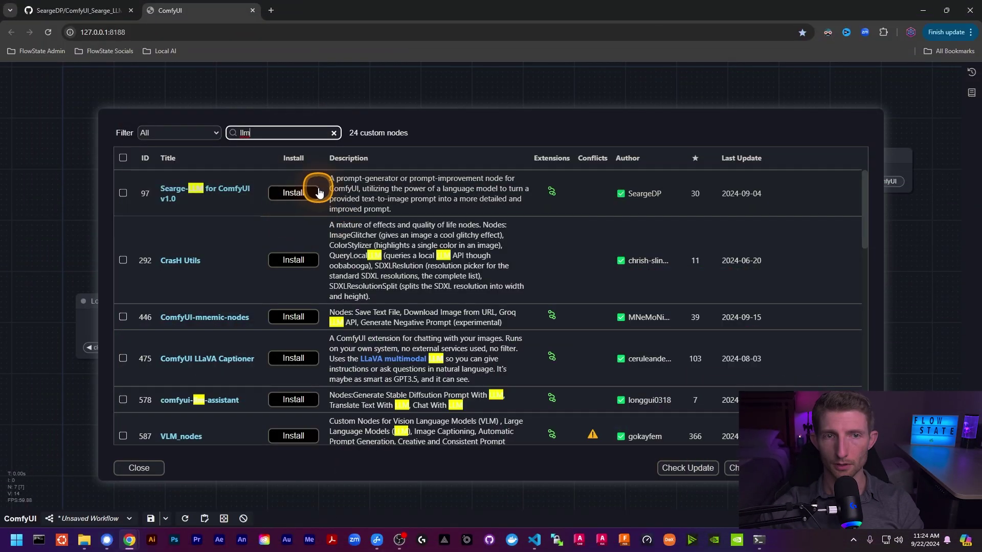
Install the Searge-LLM for ComfyUI pack and restart ComfyUI
click(314, 198)
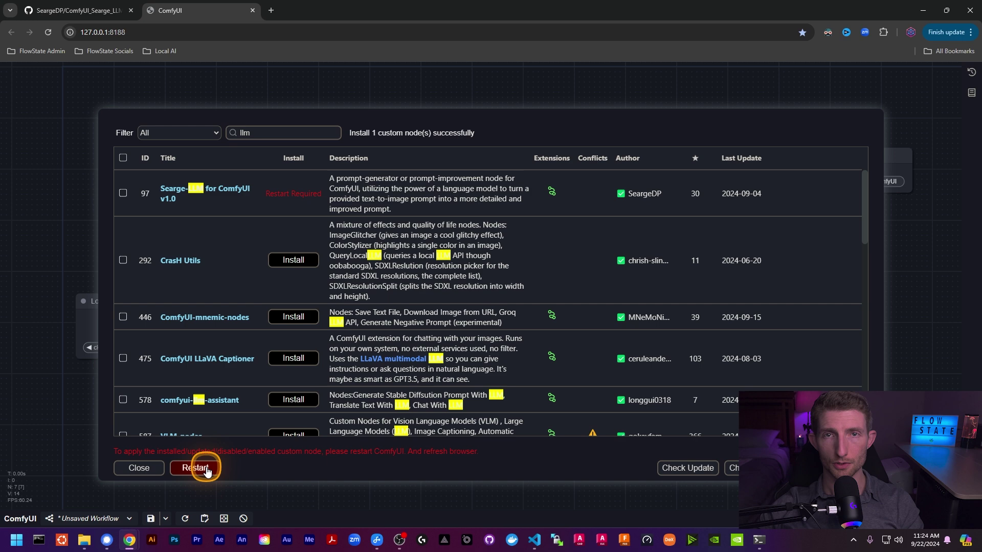
click(195, 468)
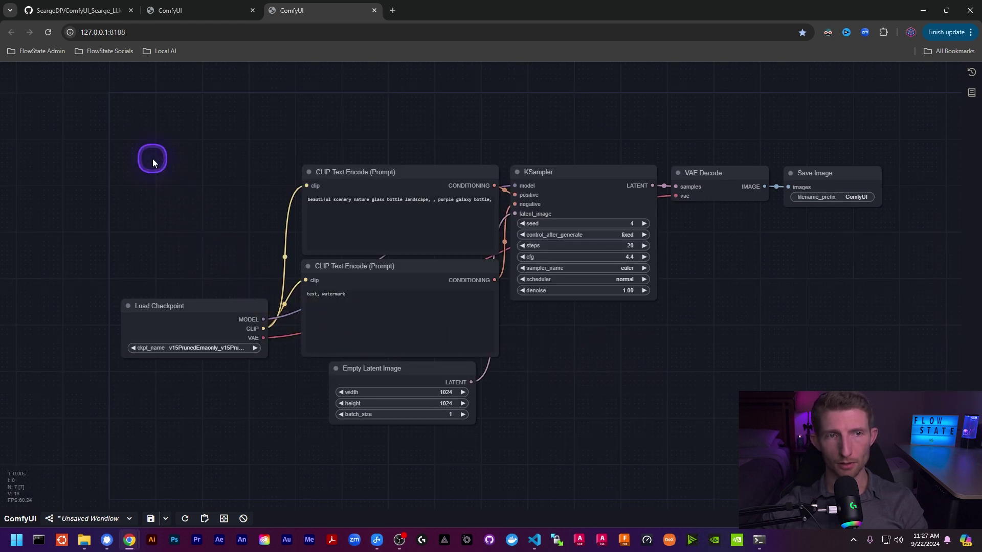
Search 'sea' on the canvas and add a Searge LLM Node, moving it left
double_click(153, 162)
text(sea)
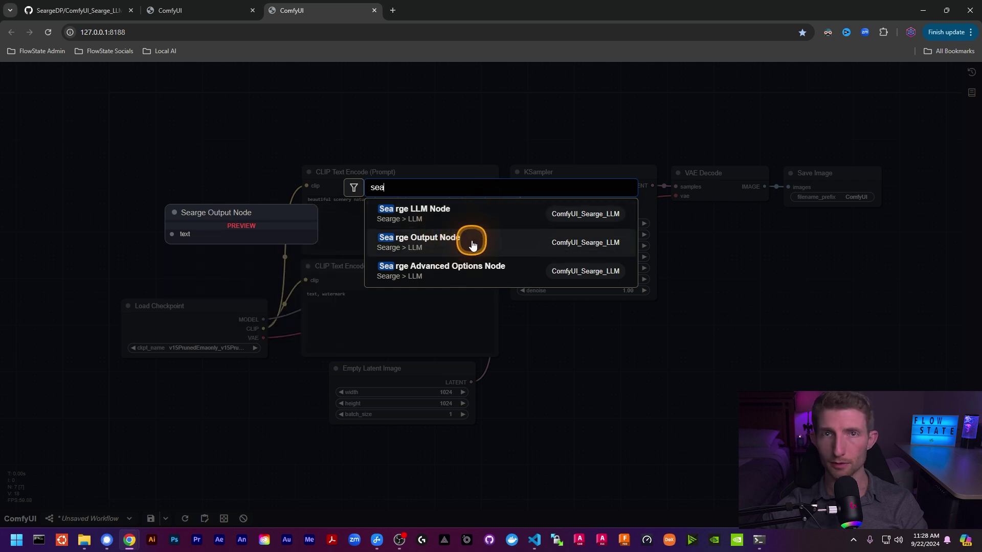
click(489, 220)
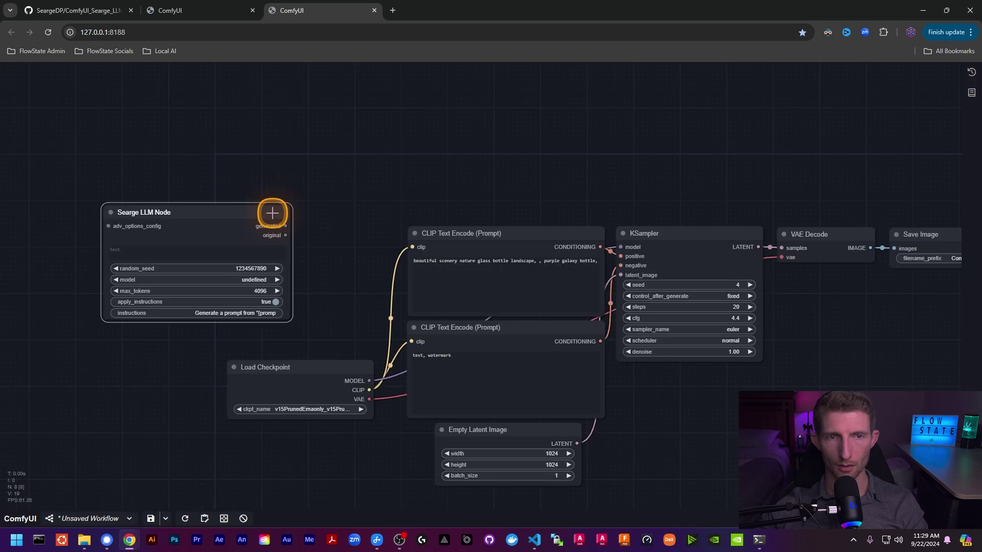
drag(272, 212, 197, 223)
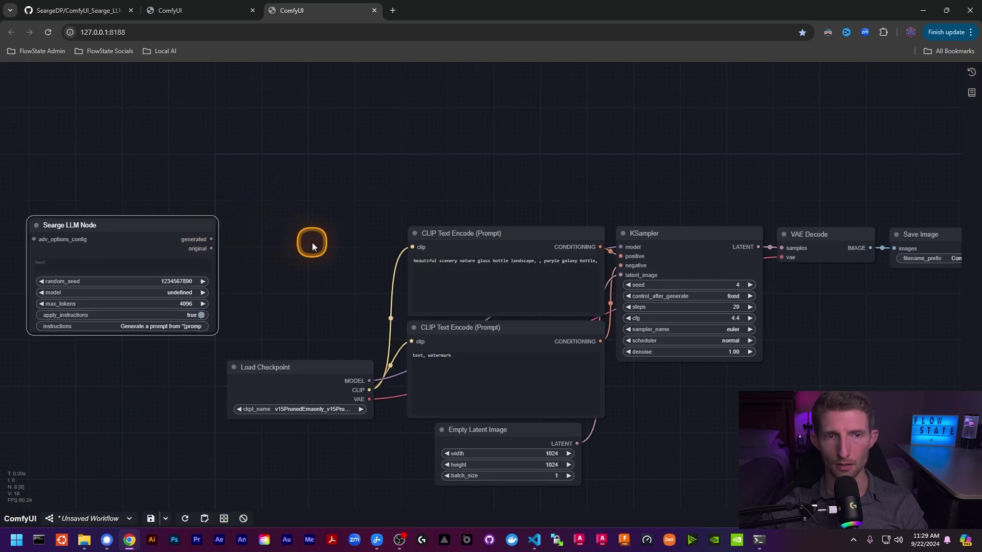
Add an enlarged Searge Output Node and wire the LLM's generated text into it
click(328, 173)
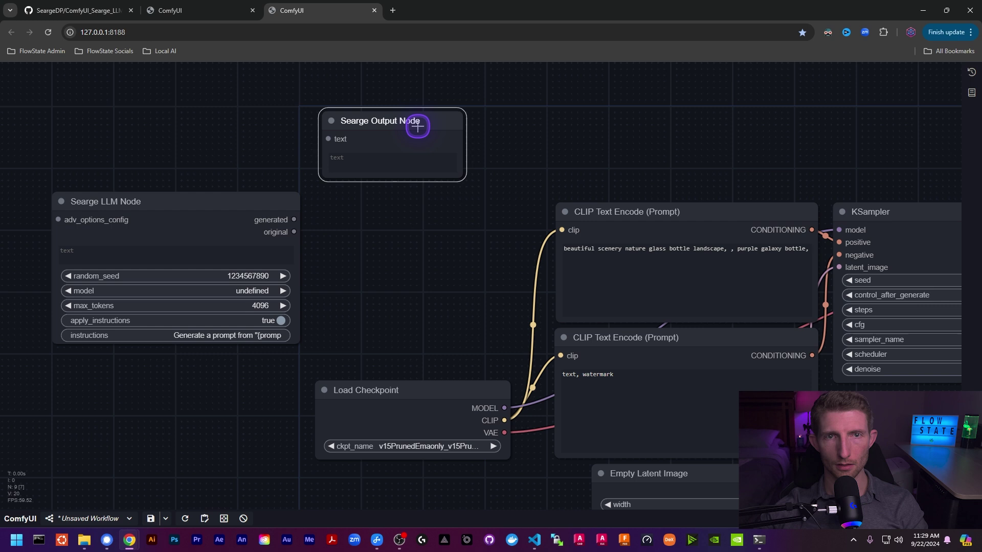
scroll(413, 251, up, 2)
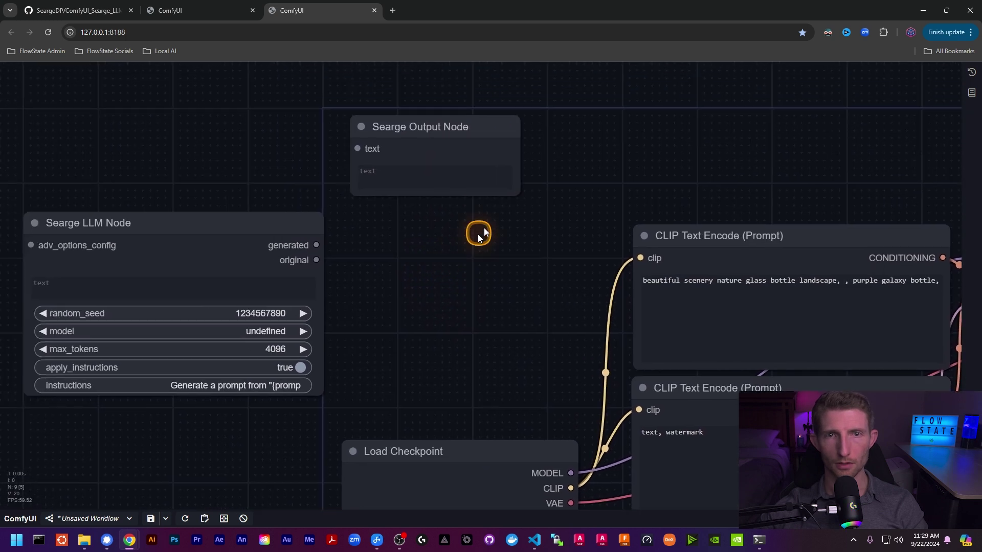
drag(517, 191, 620, 262)
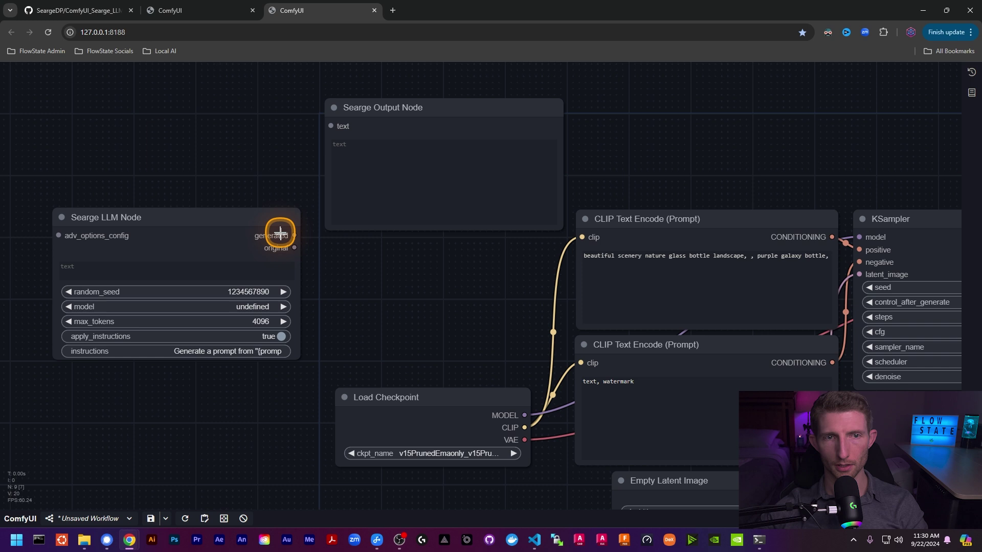
drag(296, 236, 319, 169)
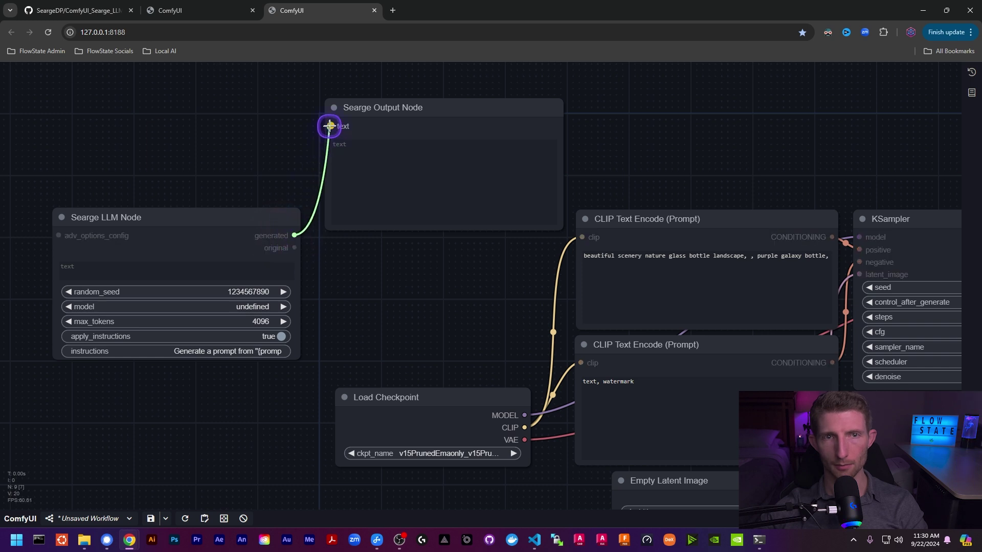
drag(329, 125, 330, 127)
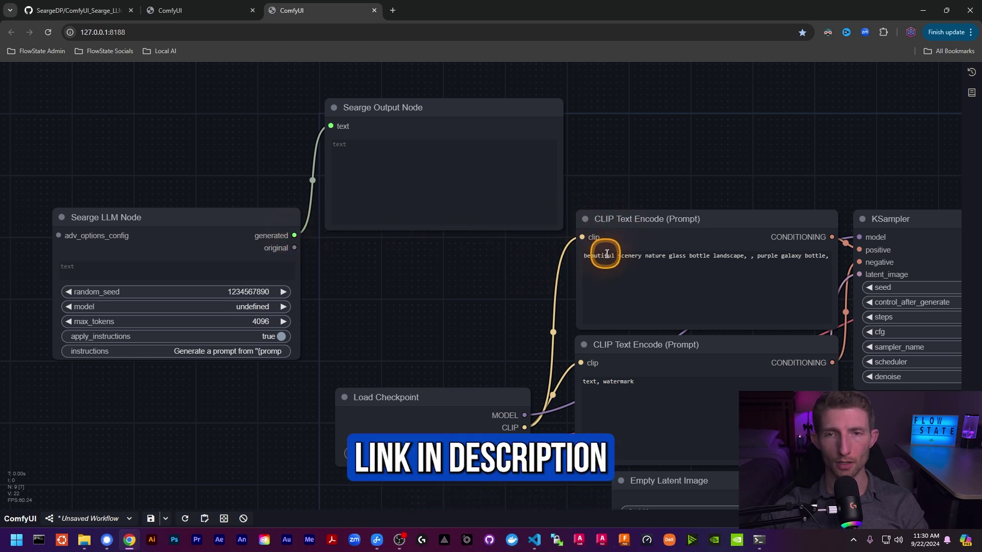
Convert the top CLIP Text Encode's text to an input and link the LLM's generated text into it
right_click(674, 236)
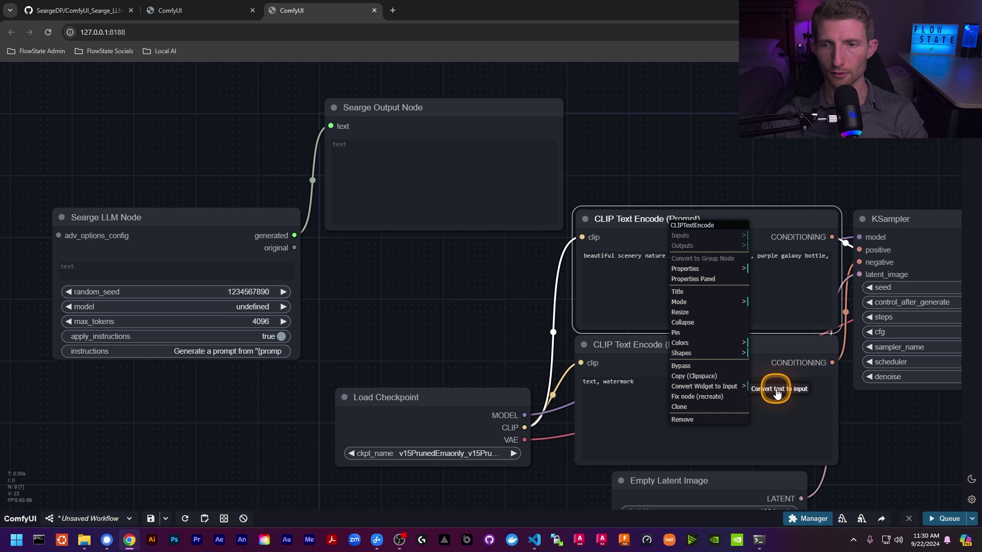
click(776, 390)
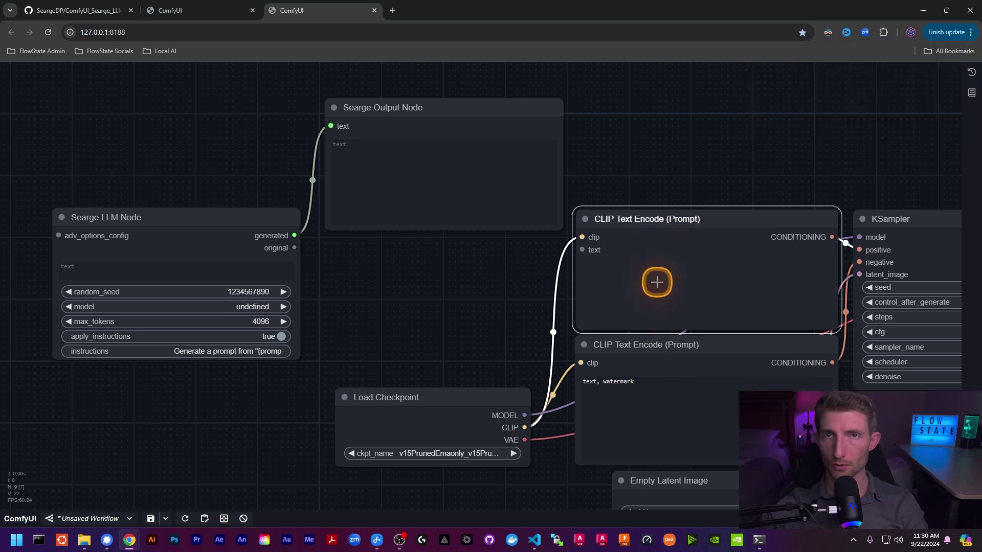
click(631, 250)
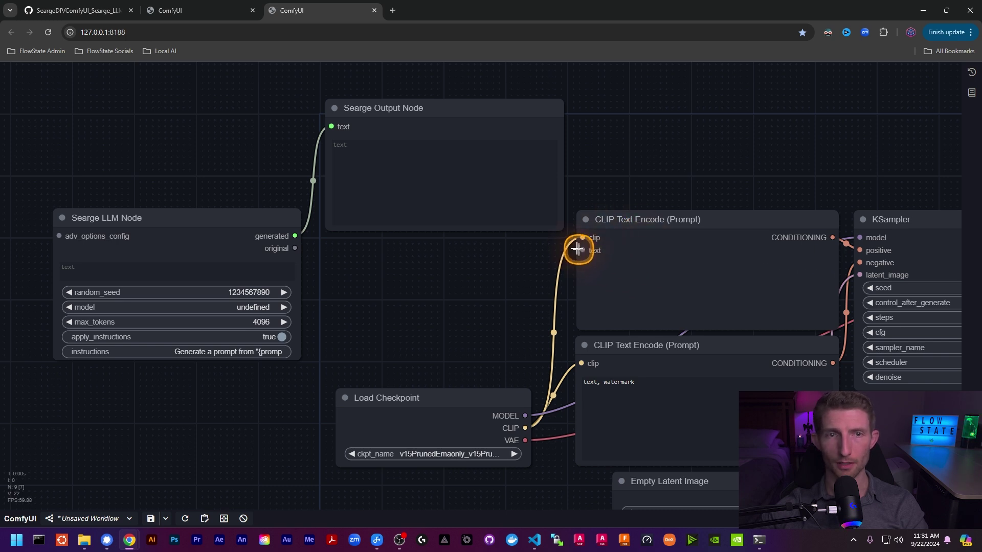
drag(295, 236, 582, 250)
Rearrange the Searge nodes, then switch to the ComfyUI_Searge_LLM GitHub repository tab
click(399, 145)
drag(399, 146, 603, 129)
drag(113, 268, 346, 252)
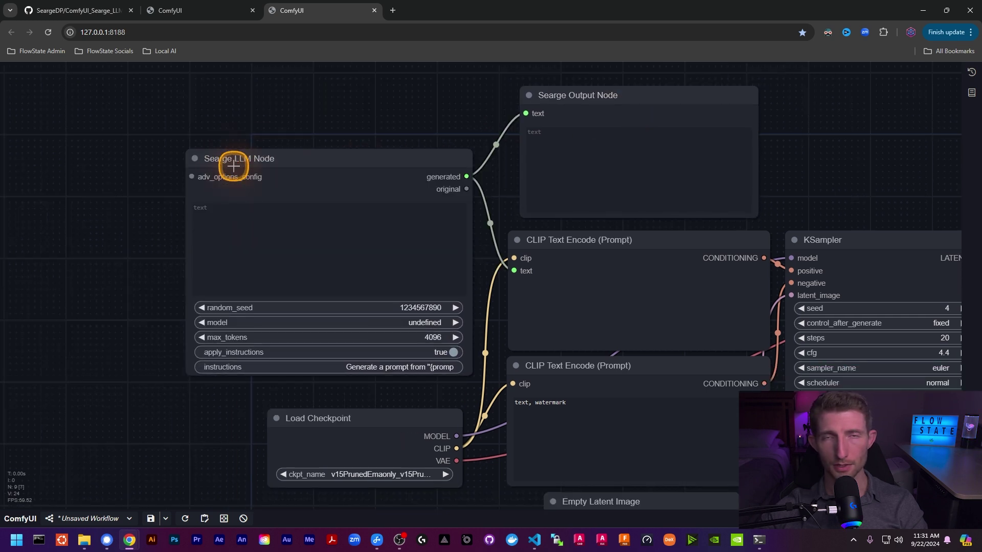
click(244, 231)
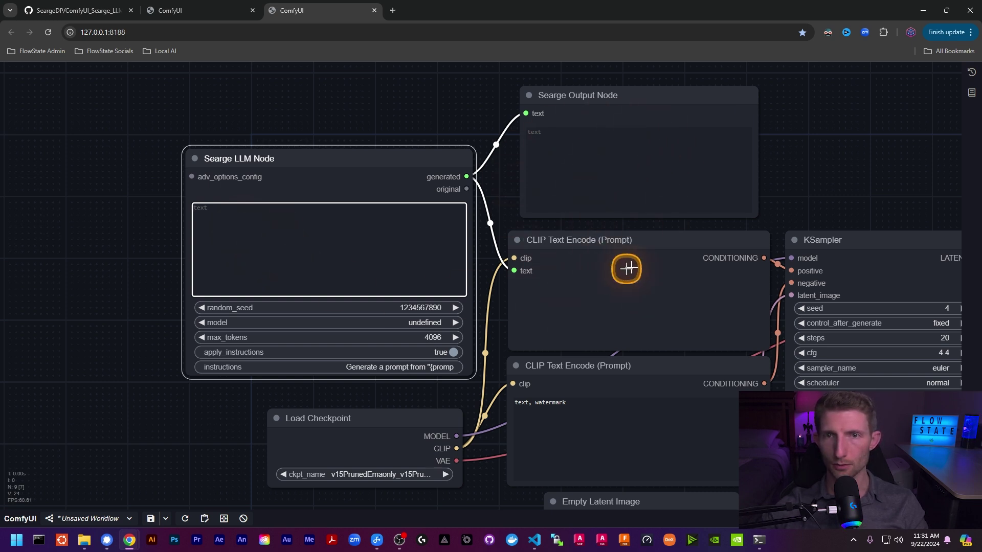
drag(823, 174, 419, 143)
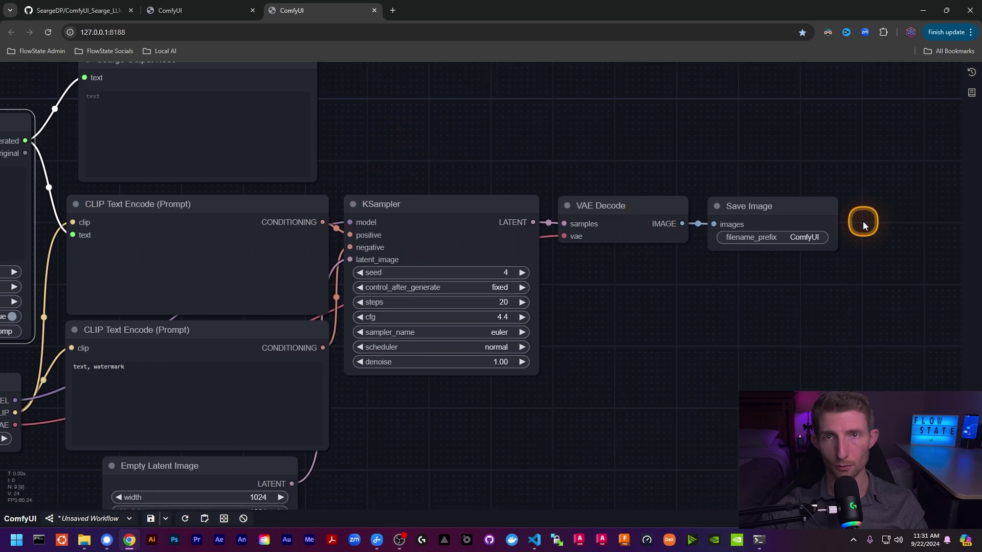
drag(379, 433, 812, 437)
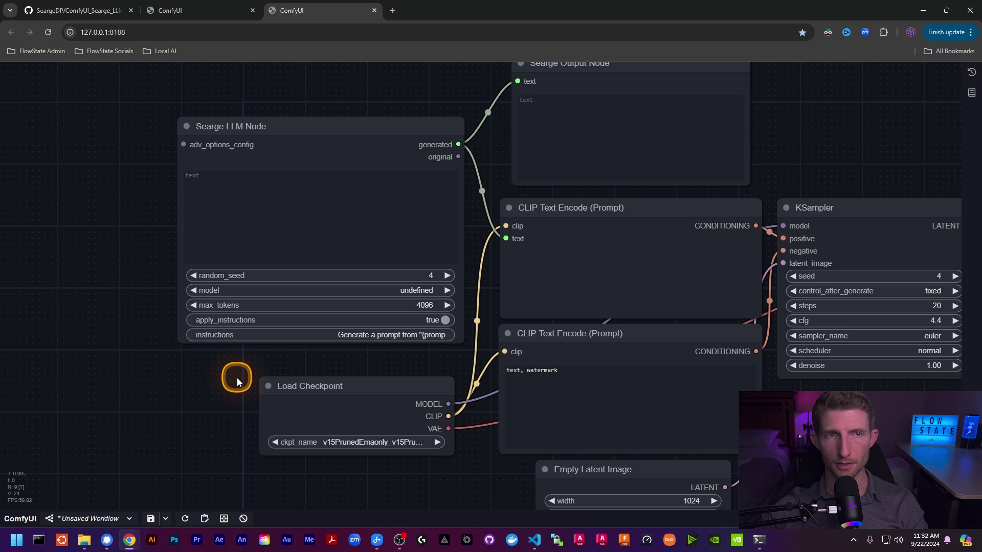
click(72, 15)
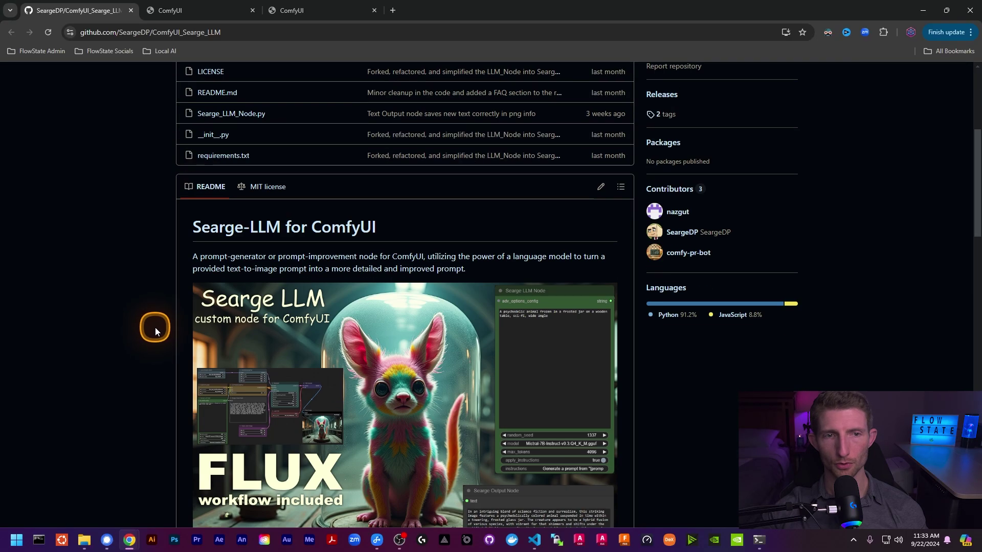
scroll(155, 327, down, 7)
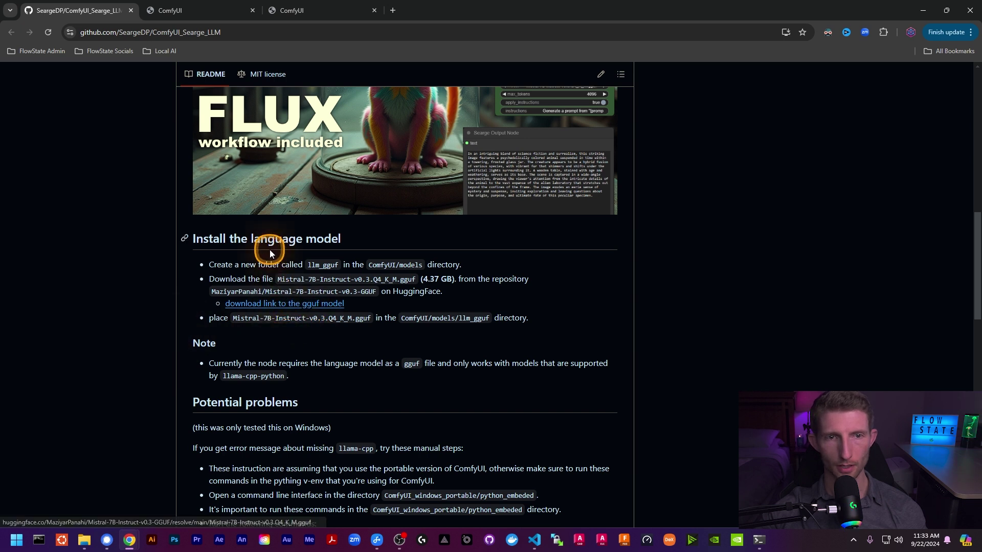
drag(266, 264, 441, 263)
click(429, 267)
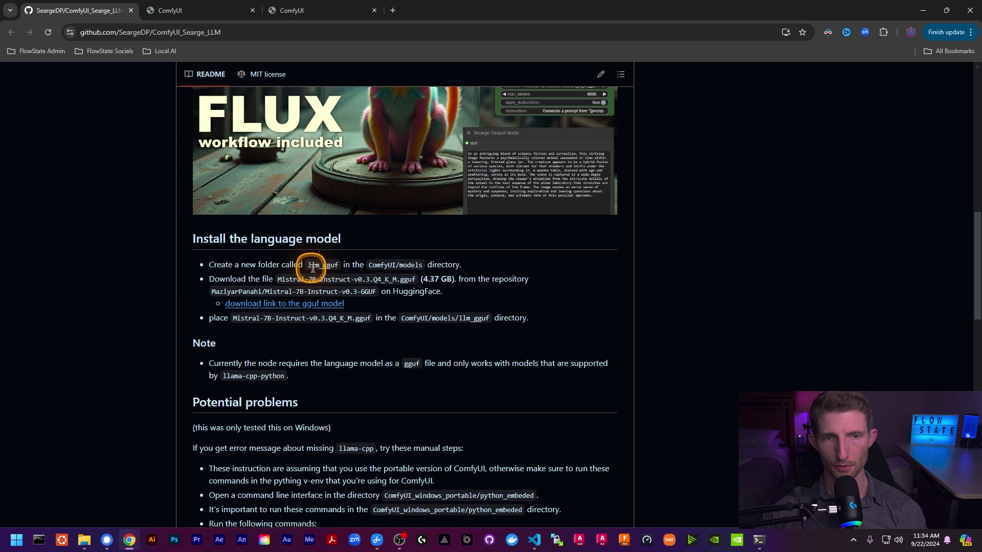
click(306, 271)
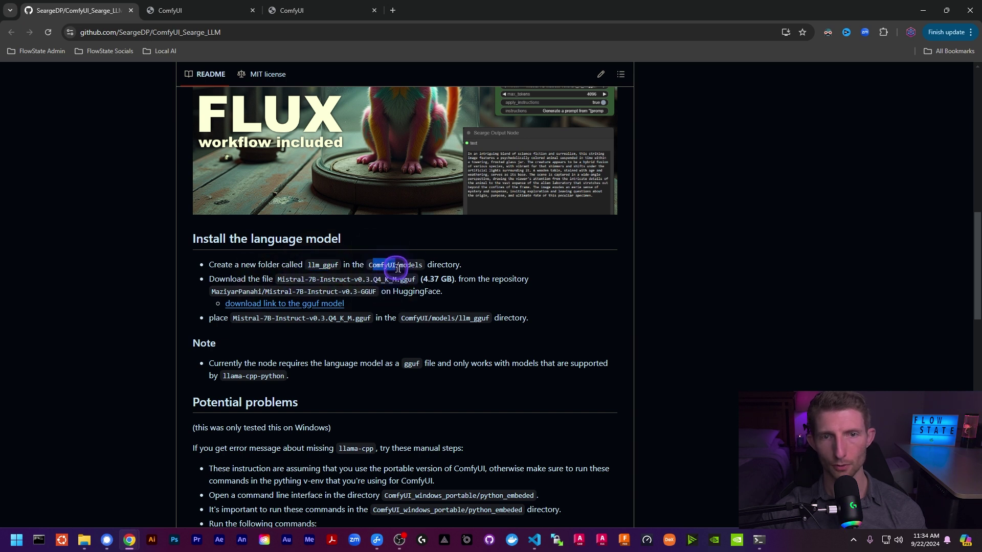
drag(414, 264, 415, 265)
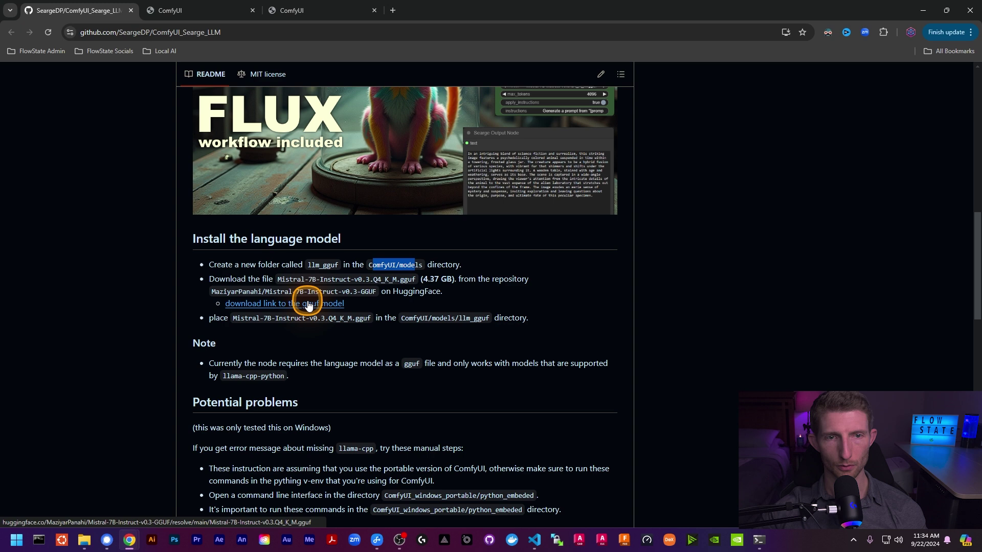
click(287, 305)
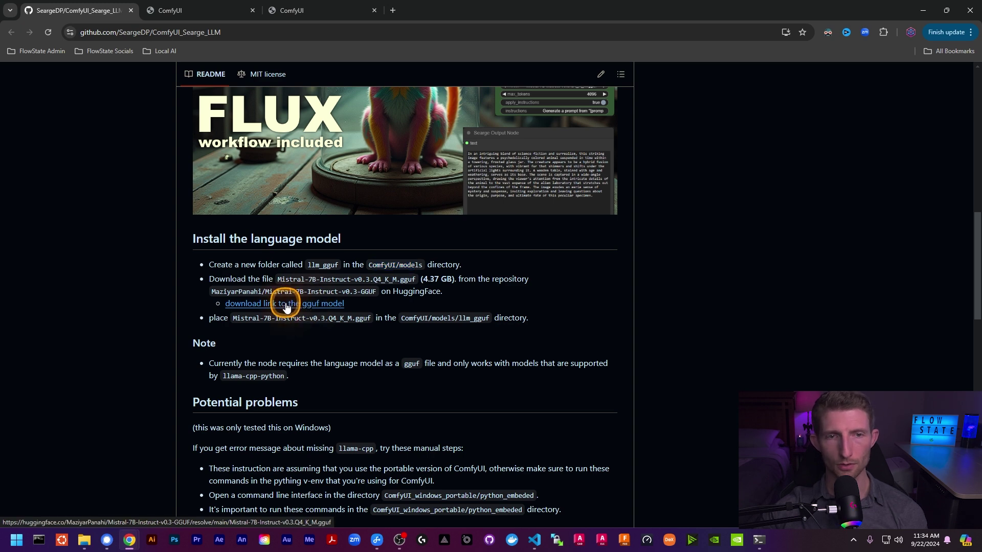
Save the Mistral-7B-Instruct-v0.3.Q4_K_M.gguf link, browsing to ComfyUI's models folder
right_click(287, 305)
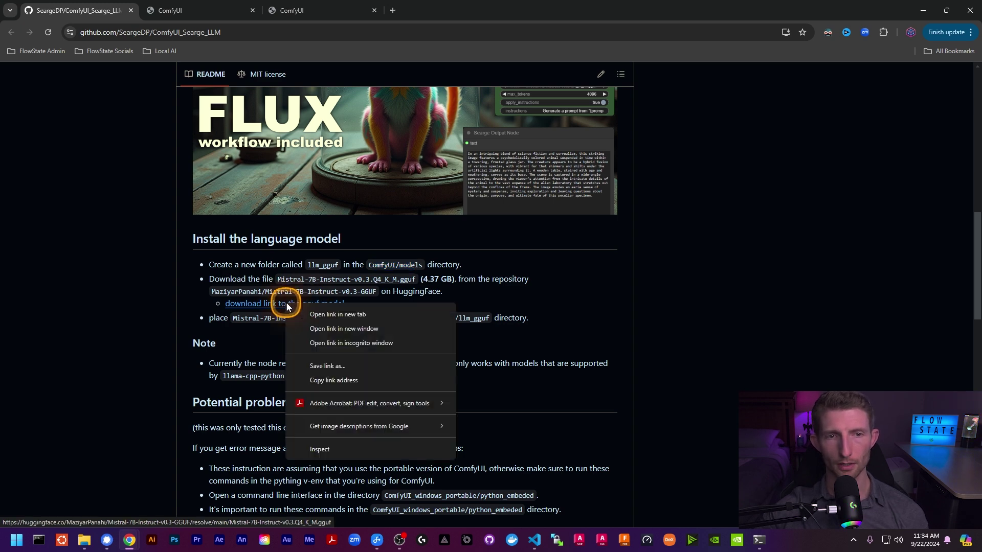
click(333, 368)
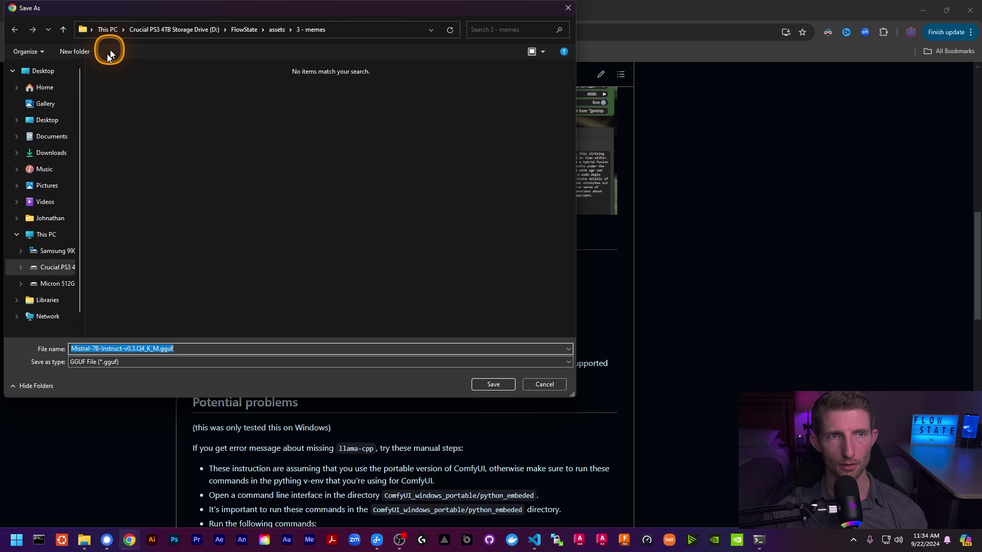
click(61, 219)
double_click(105, 88)
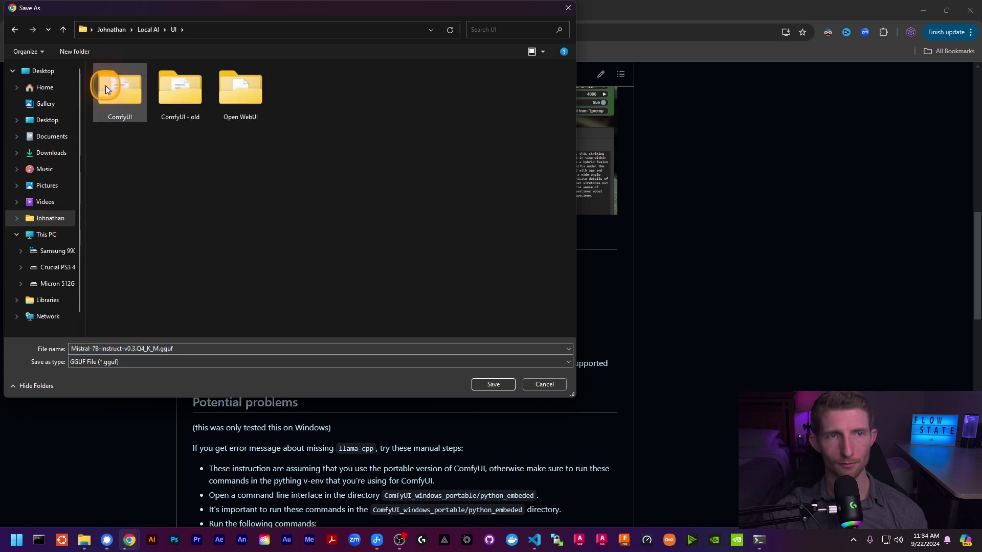
double_click(109, 89)
double_click(109, 90)
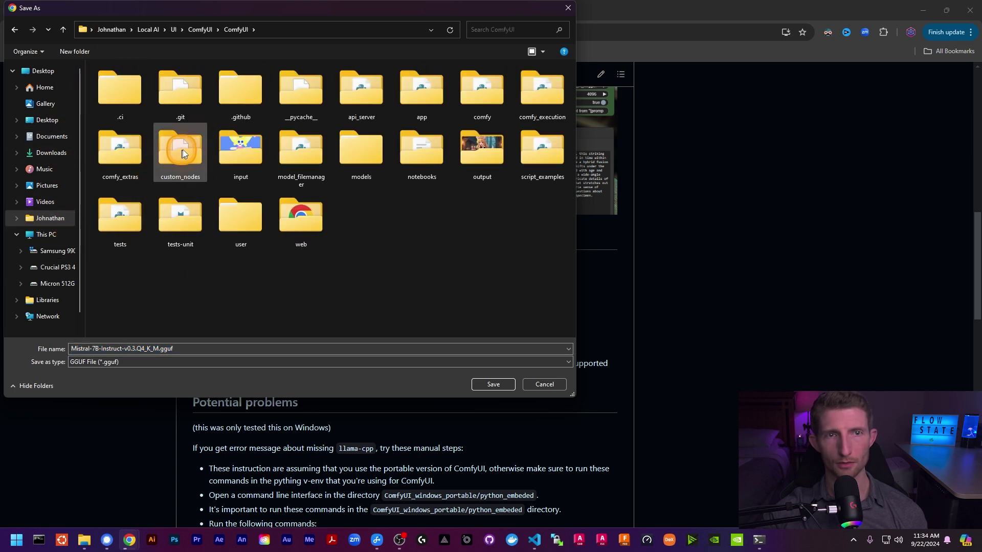
double_click(352, 151)
drag(572, 394, 602, 401)
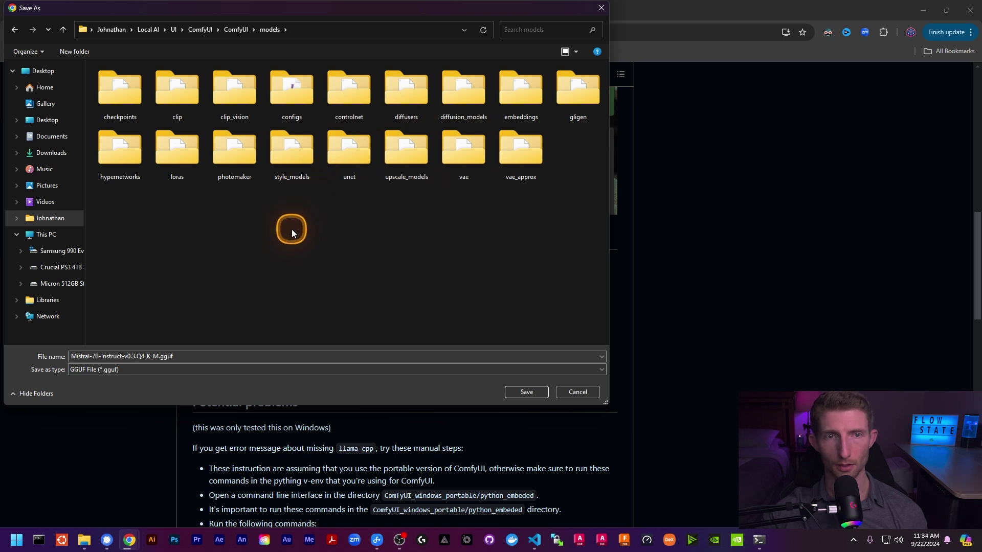
Create a new llm_gguf folder in models and save the gguf model there
key(ctrl+shift+n)
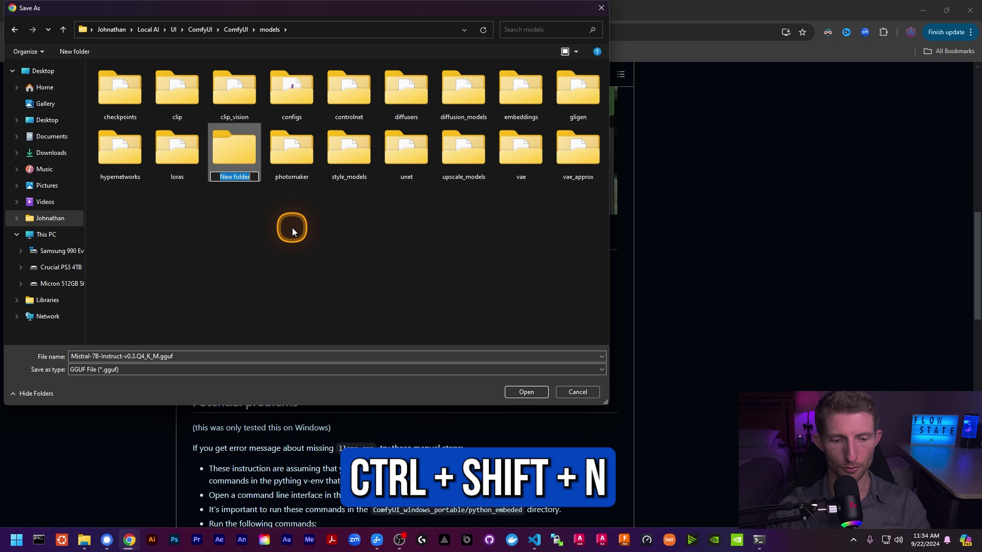
text(llm_)
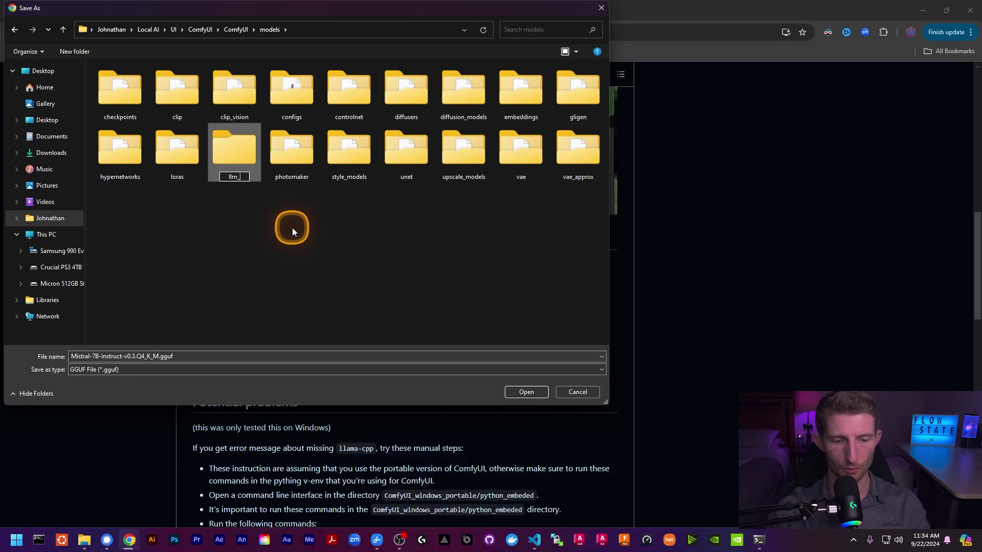
text(gguf)
key(Return)
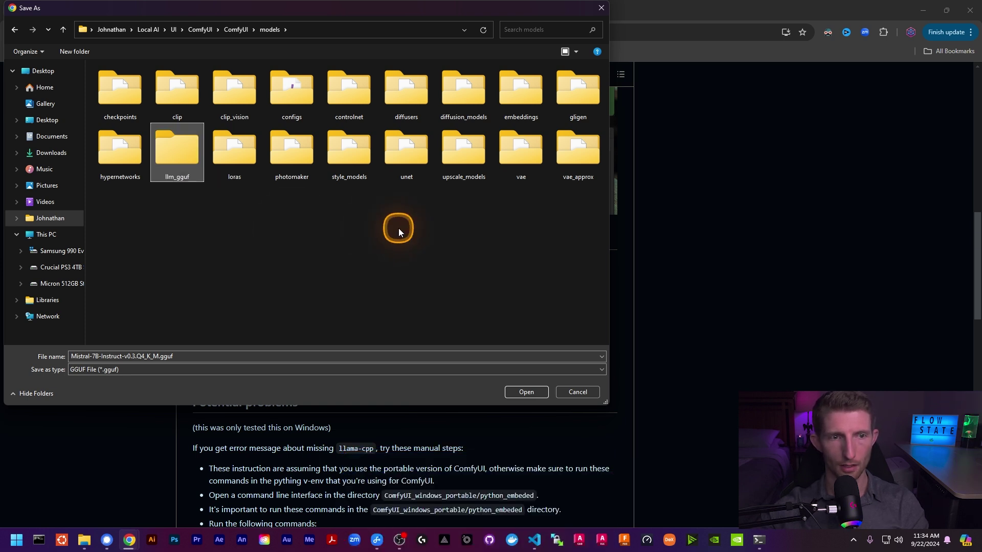
click(179, 145)
double_click(179, 146)
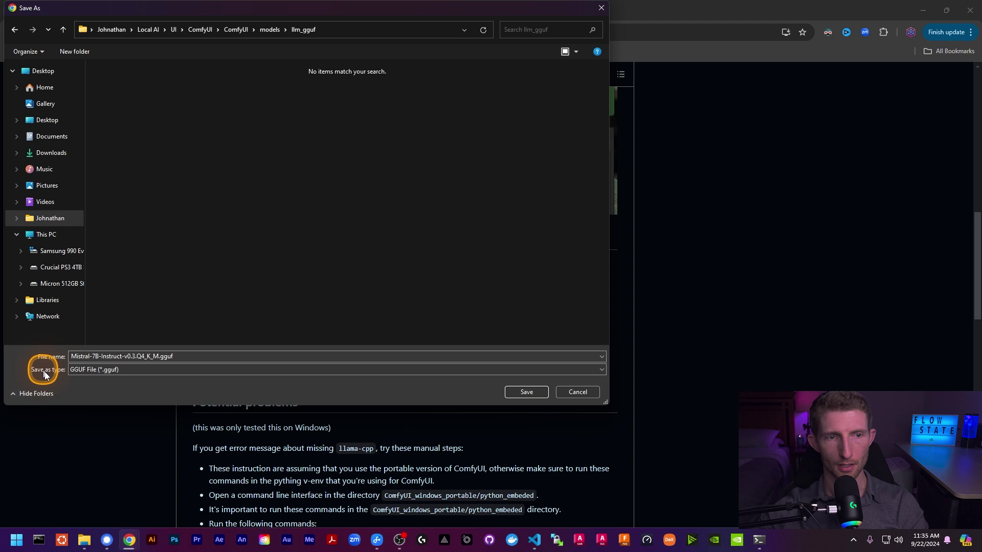
double_click(156, 356)
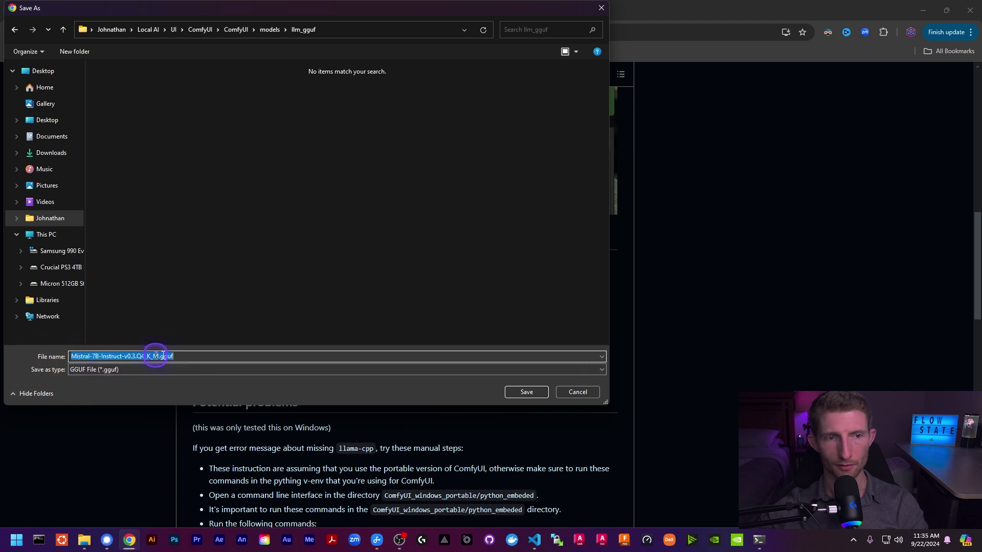
click(520, 392)
Check the finished download, then return to the ComfyUI tab
click(894, 32)
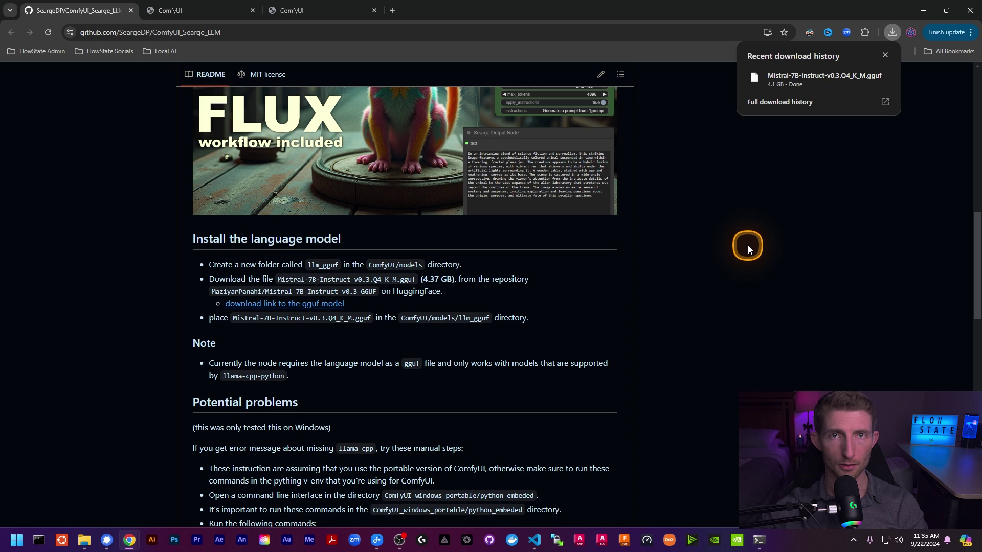
click(747, 246)
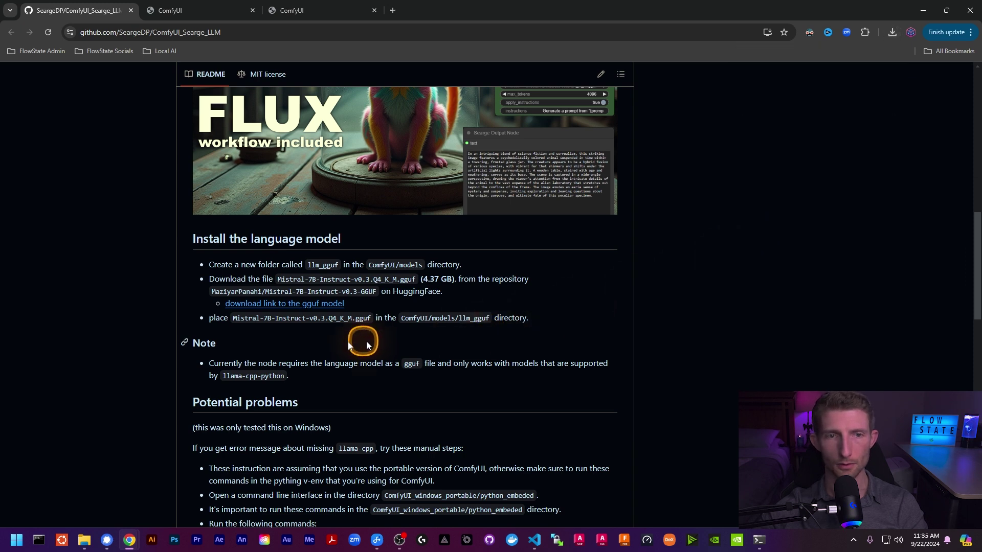
scroll(89, 336, up, 10)
click(208, 11)
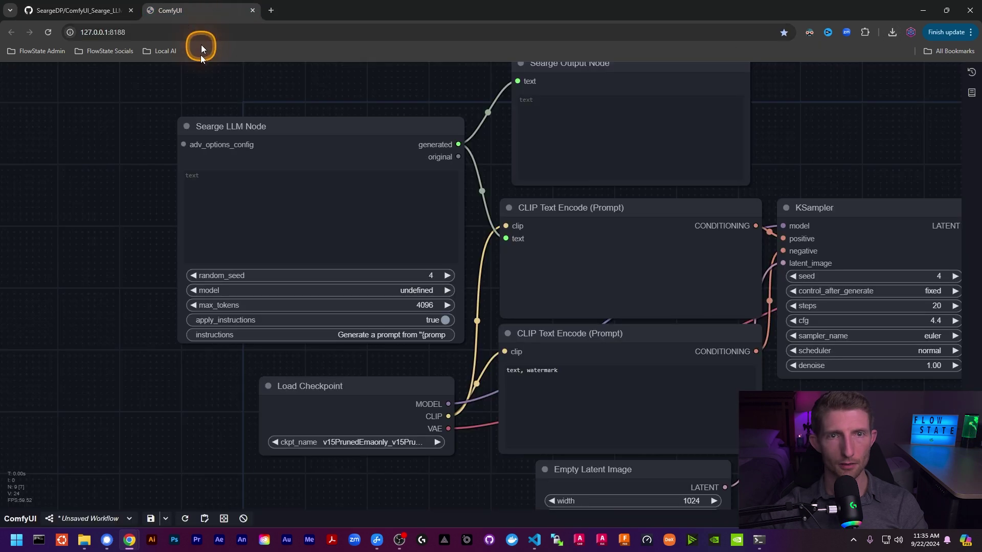
Refresh to load the Mistral gguf model and paste 'a cyberpunk cat riding a skateboard' as the LLM prompt
click(187, 520)
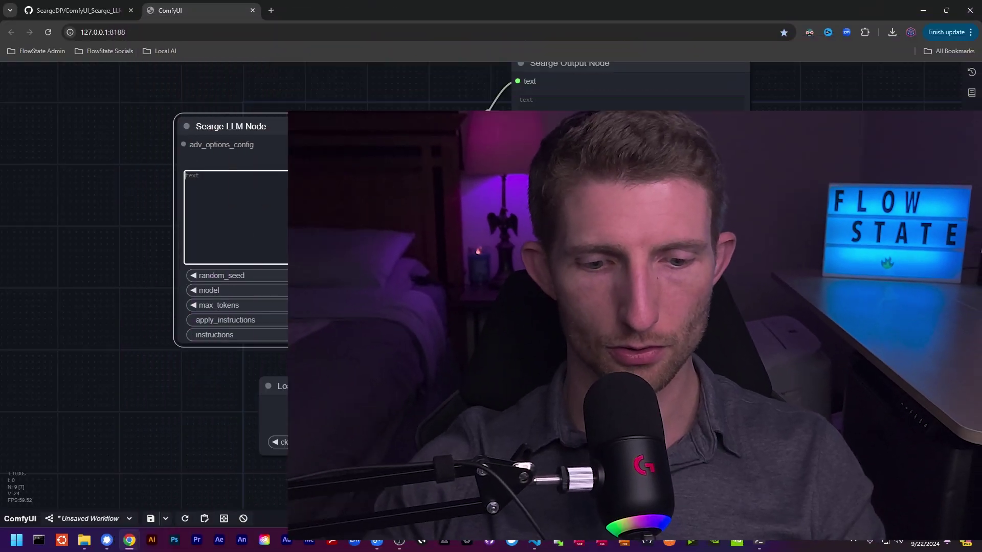
click(344, 197)
text(a cyberpunk cat riding a skateboard)
click(198, 186)
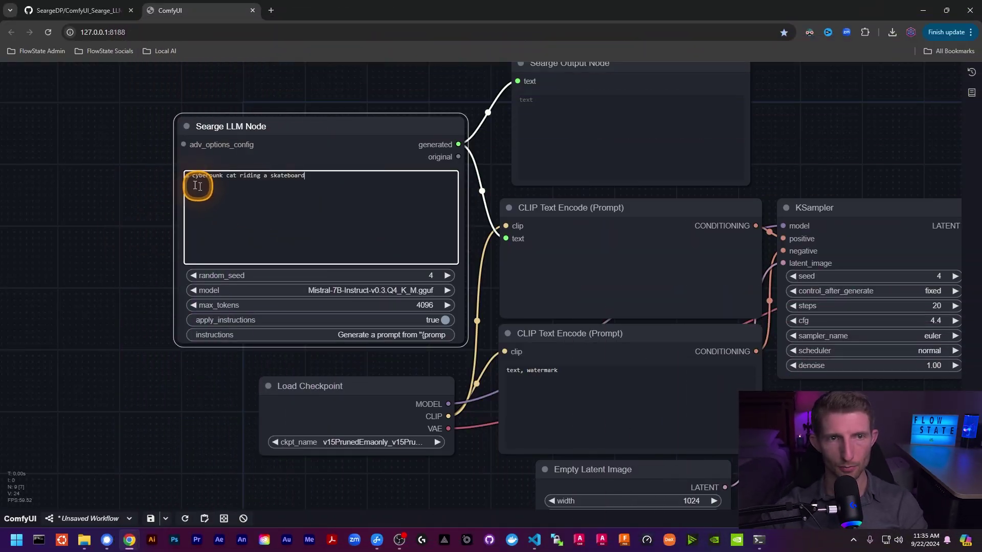
drag(193, 177, 346, 182)
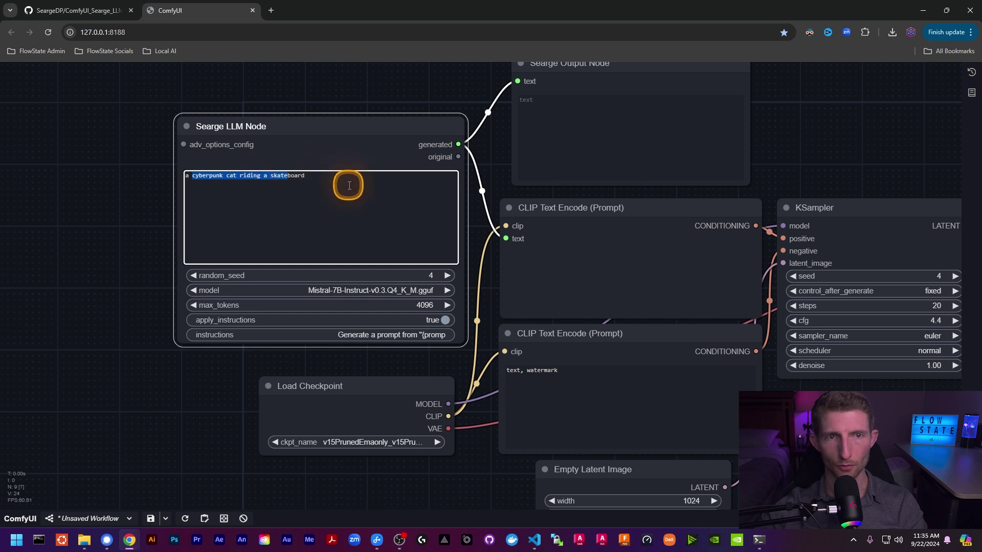
click(345, 185)
click(951, 525)
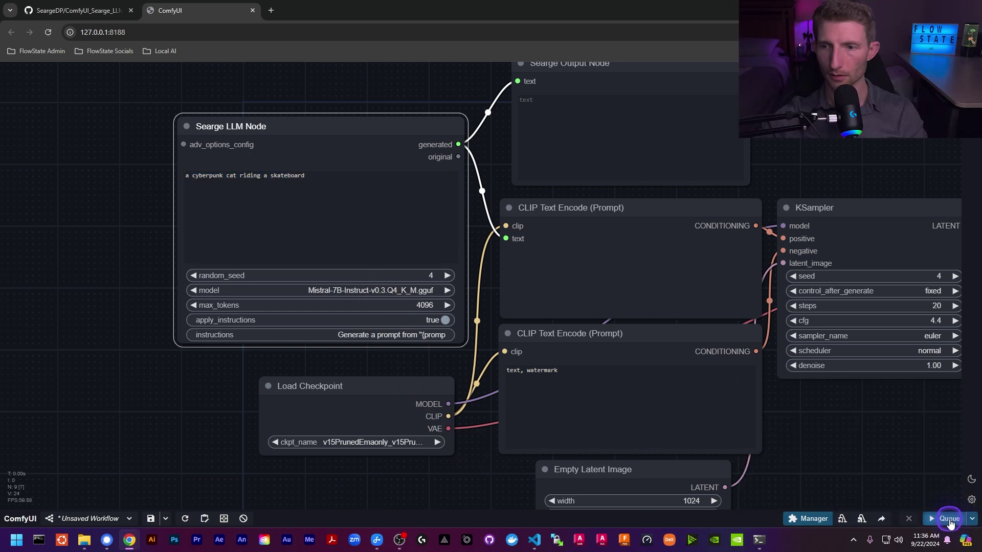
scroll(296, 186, up, 5)
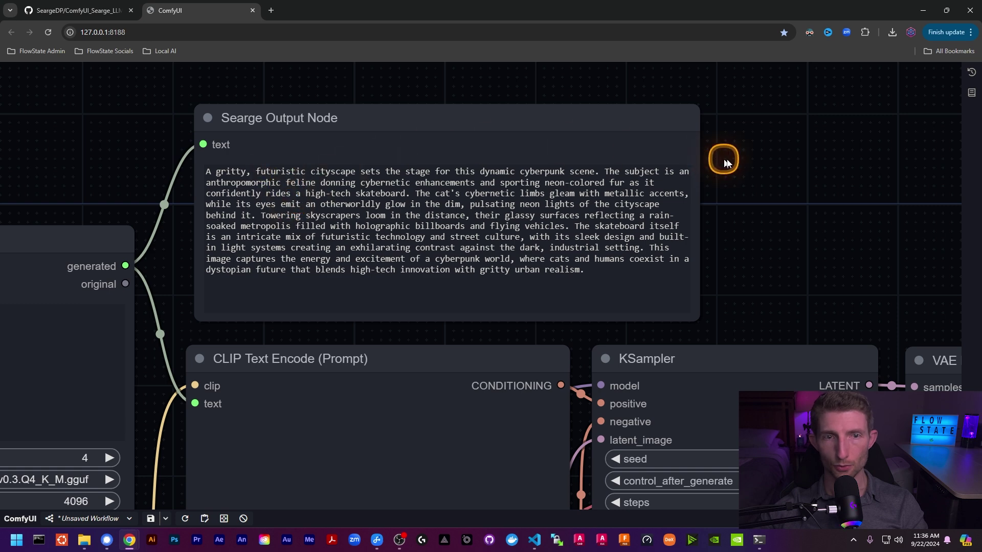
scroll(732, 157, down, 4)
scroll(638, 152, up, 3)
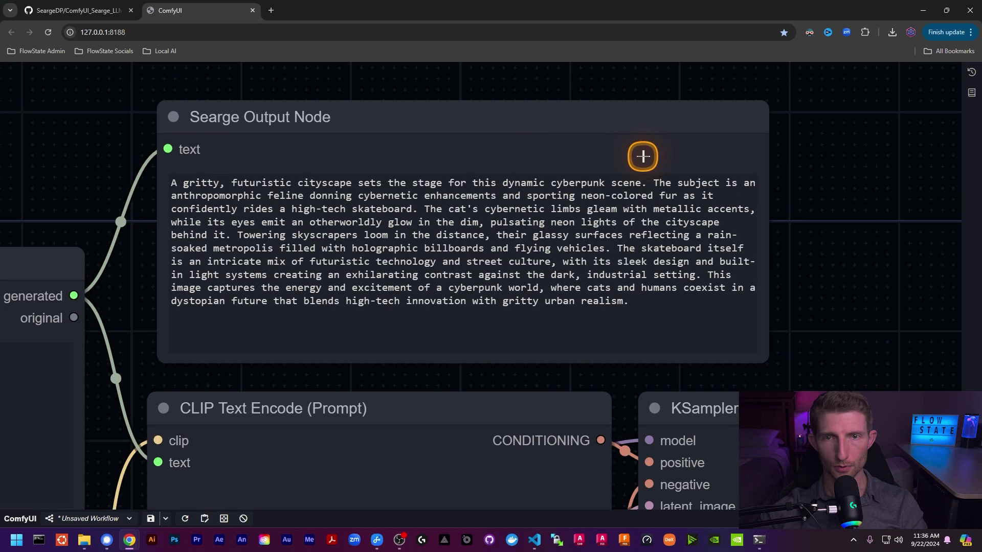
scroll(749, 143, down, 3)
scroll(408, 247, down, 1)
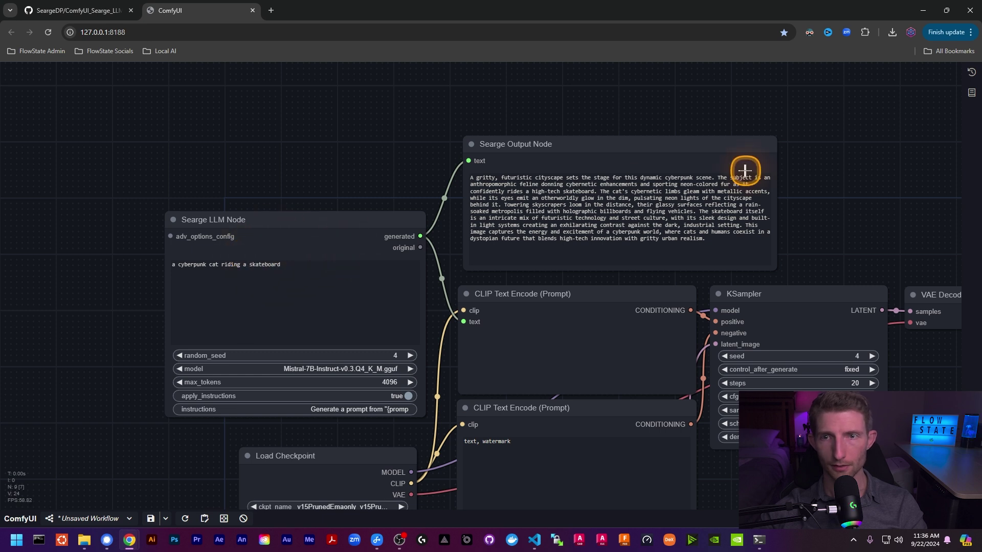
scroll(752, 169, up, 4)
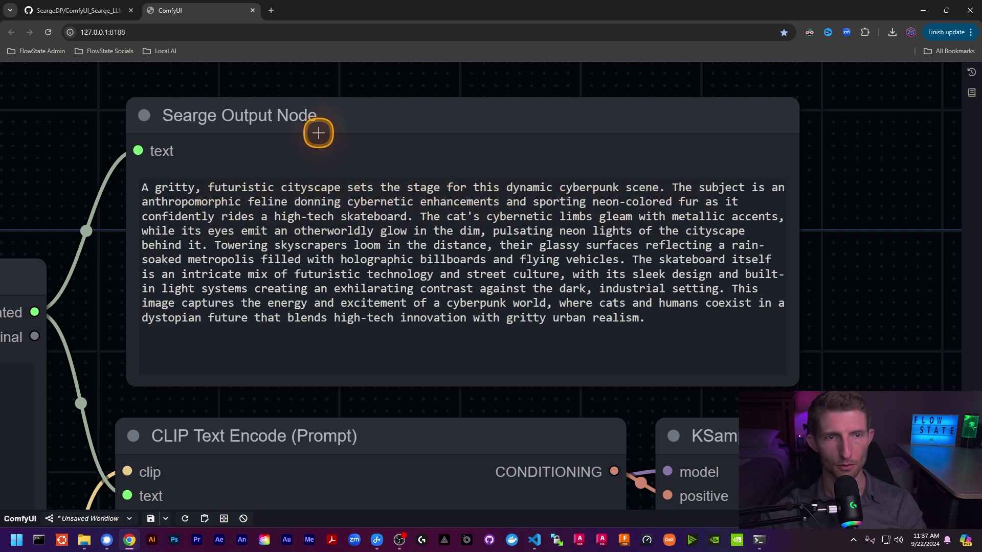
scroll(250, 135, down, 8)
scroll(434, 257, down, 8)
scroll(701, 412, up, 9)
scroll(693, 401, down, 4)
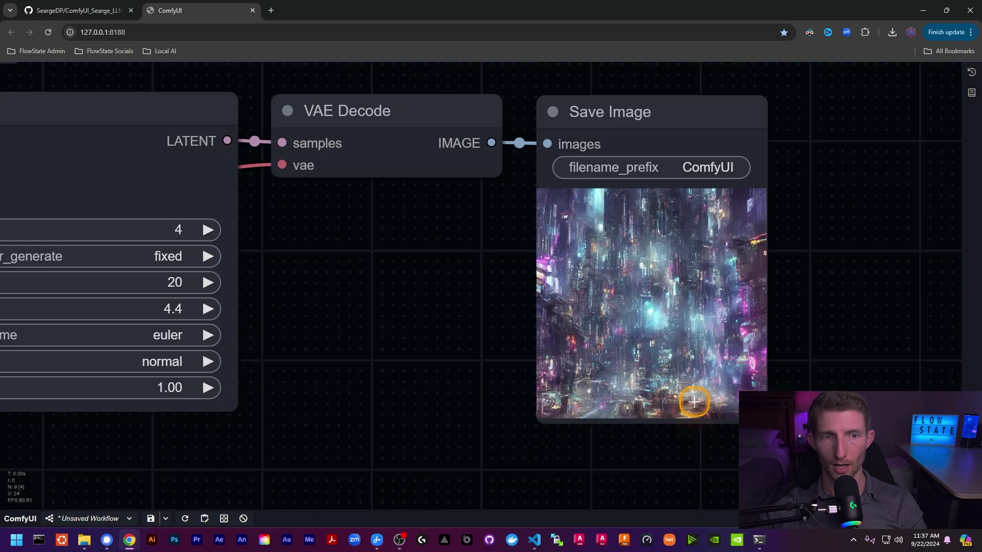
scroll(710, 373, up, 5)
scroll(711, 374, down, 8)
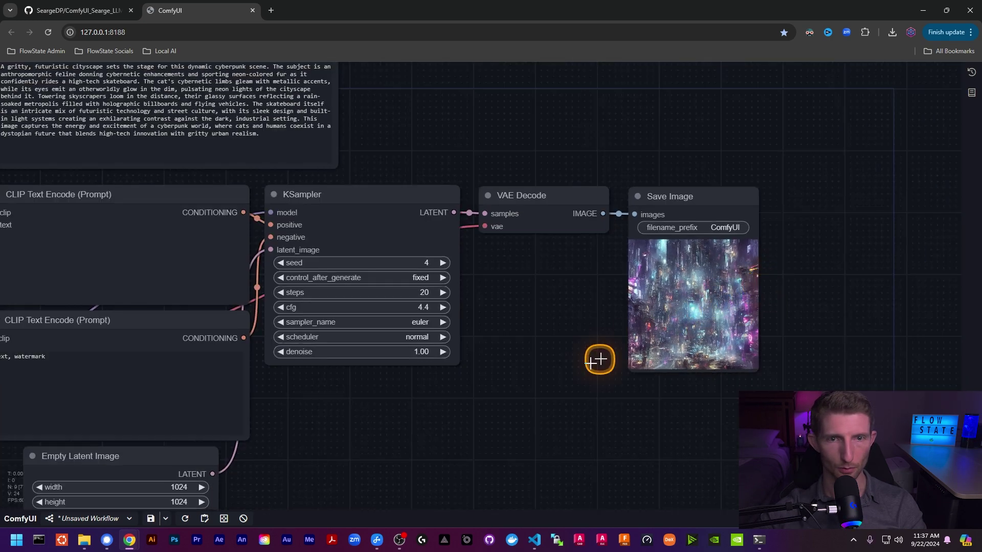
scroll(671, 293, up, 2)
scroll(671, 293, up, 10)
scroll(545, 260, up, 6)
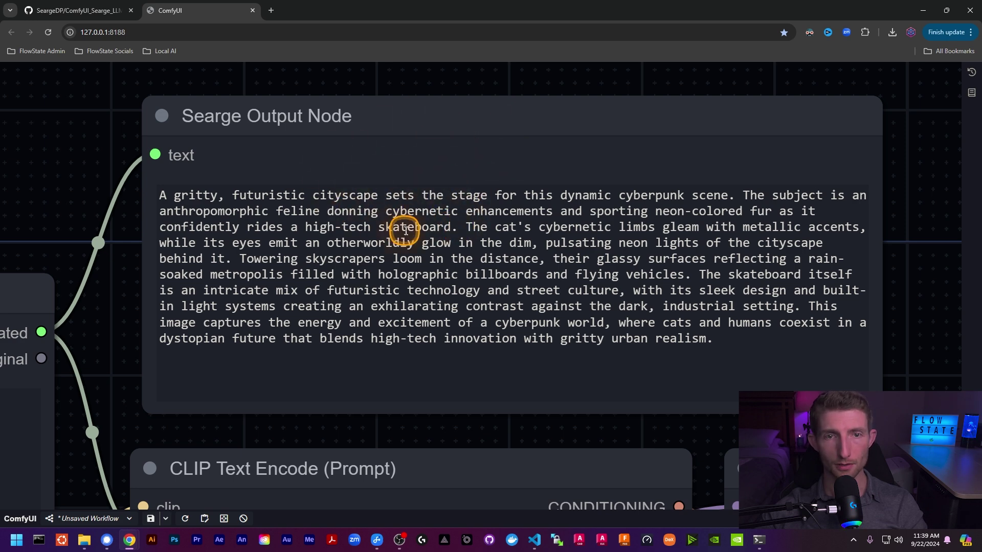
scroll(421, 121, down, 6)
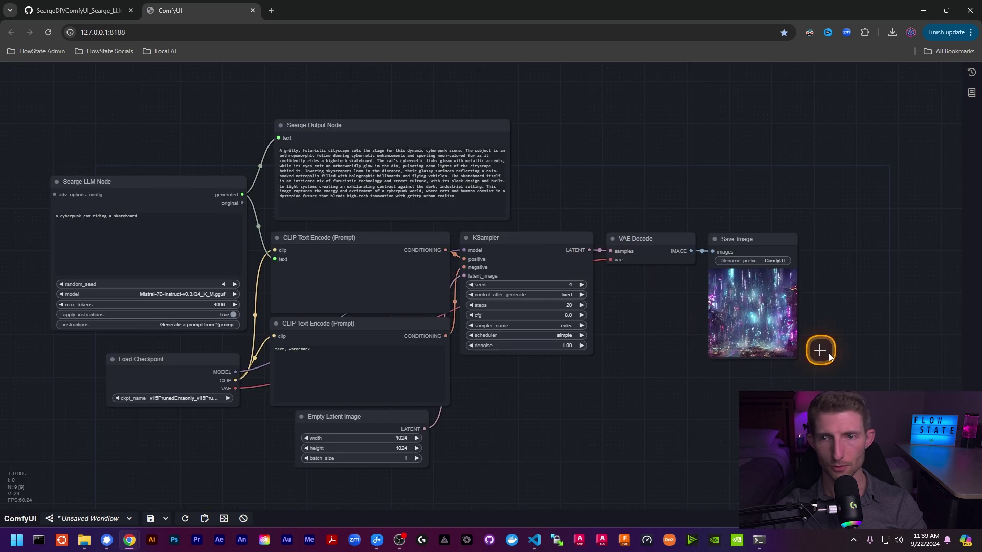
scroll(765, 281, up, 8)
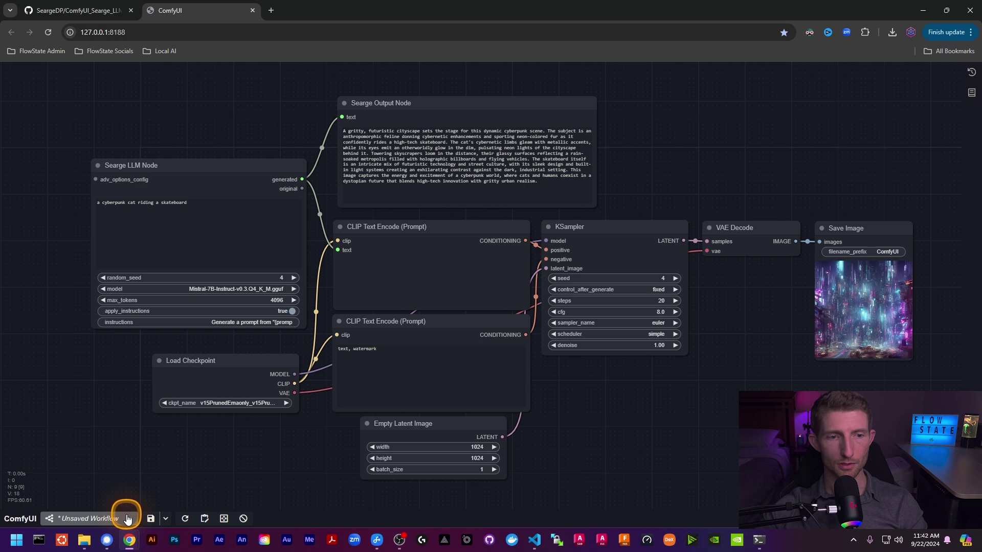
Load the 2FFluxDev Txt2Img workflow and pan to free space for new nodes
click(127, 520)
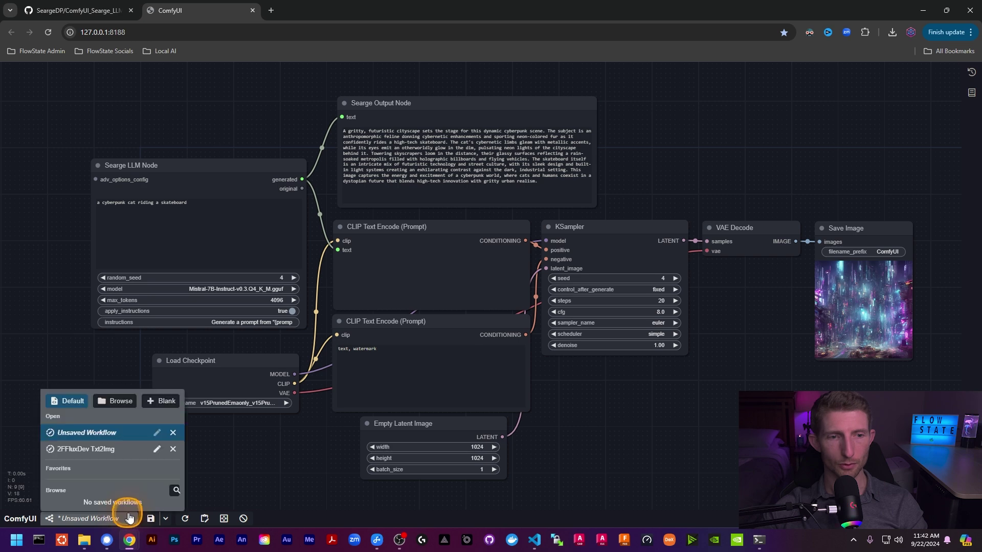
click(130, 448)
drag(262, 446, 392, 455)
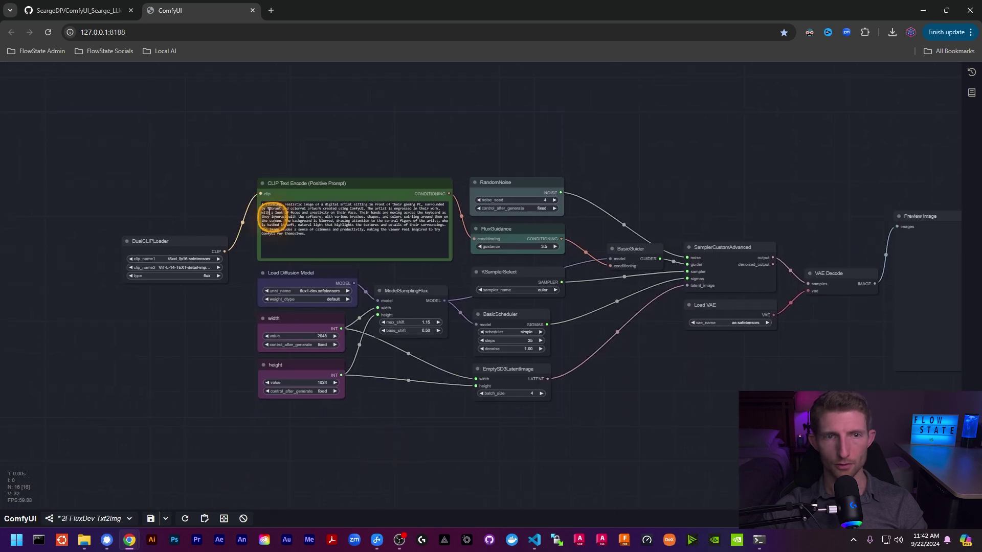
drag(181, 145, 230, 211)
Search 'sea' to add a Searge LLM Node, then search 'sa' for the Output Node
double_click(221, 250)
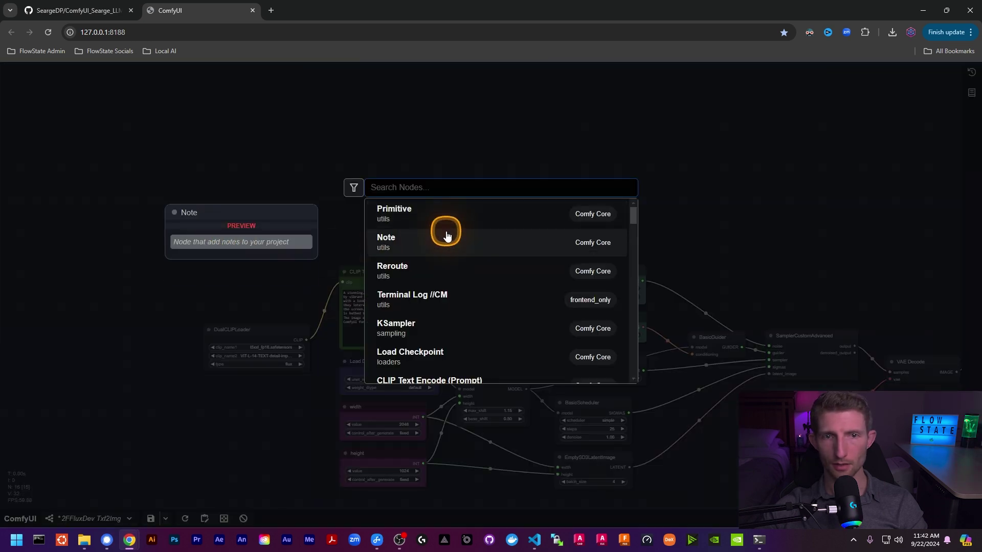
text(sea)
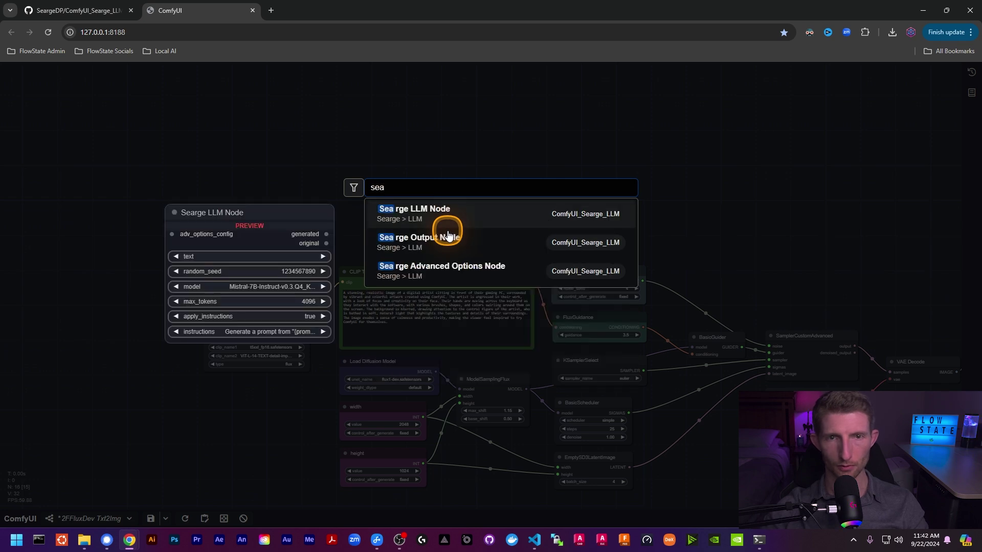
click(422, 213)
double_click(380, 204)
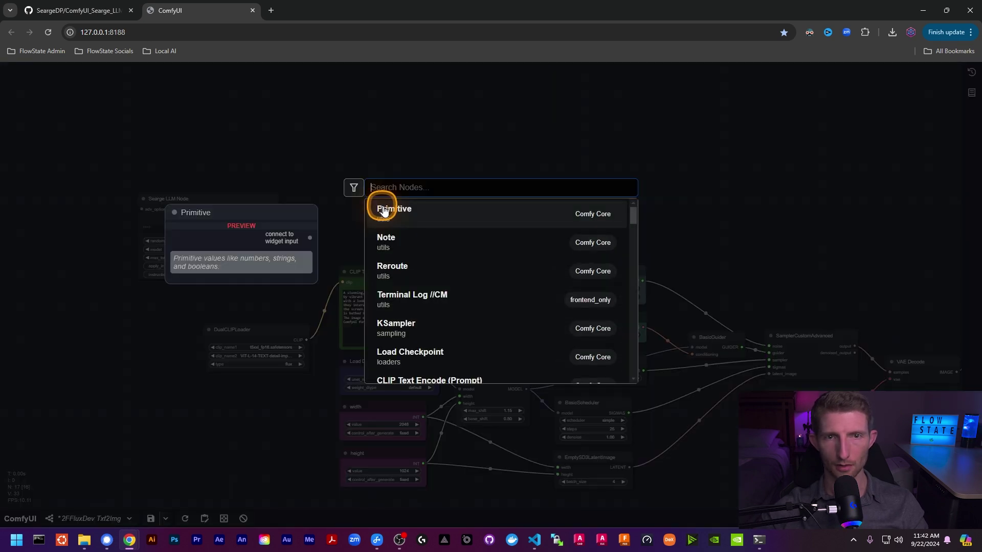
text(sa)
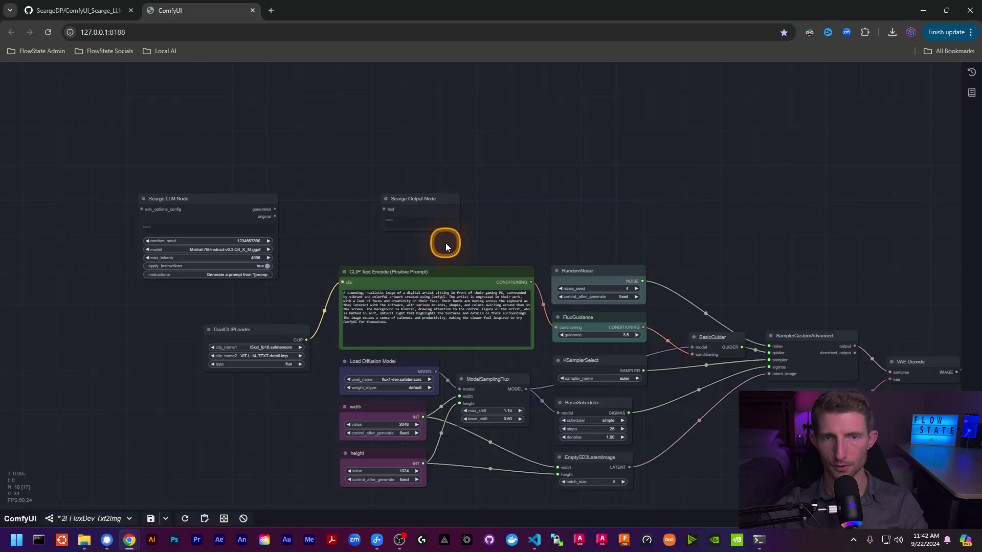
Convert the positive CLIP Text Encode's prompt to a text input and resize the node
scroll(313, 280, up, 5)
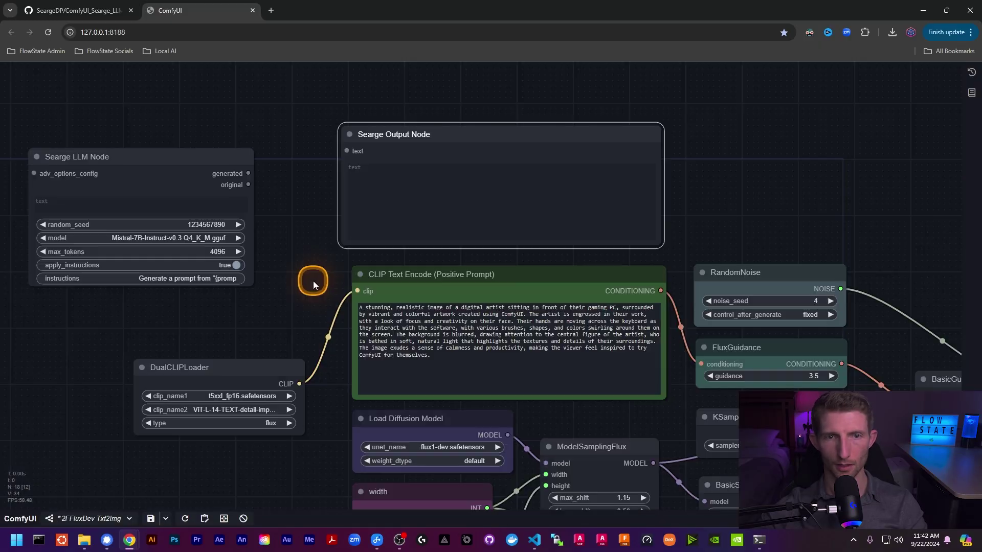
click(444, 293)
right_click(441, 285)
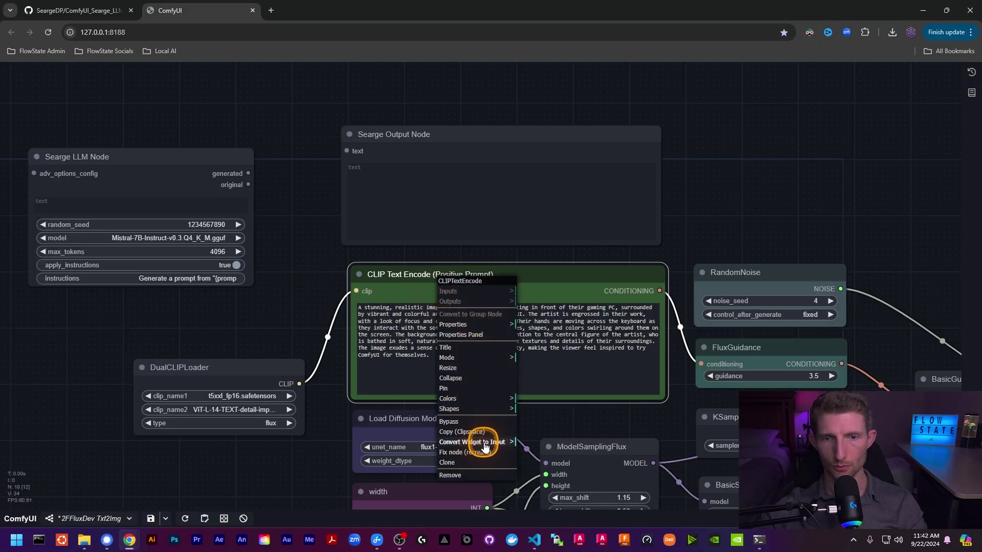
click(503, 442)
click(563, 444)
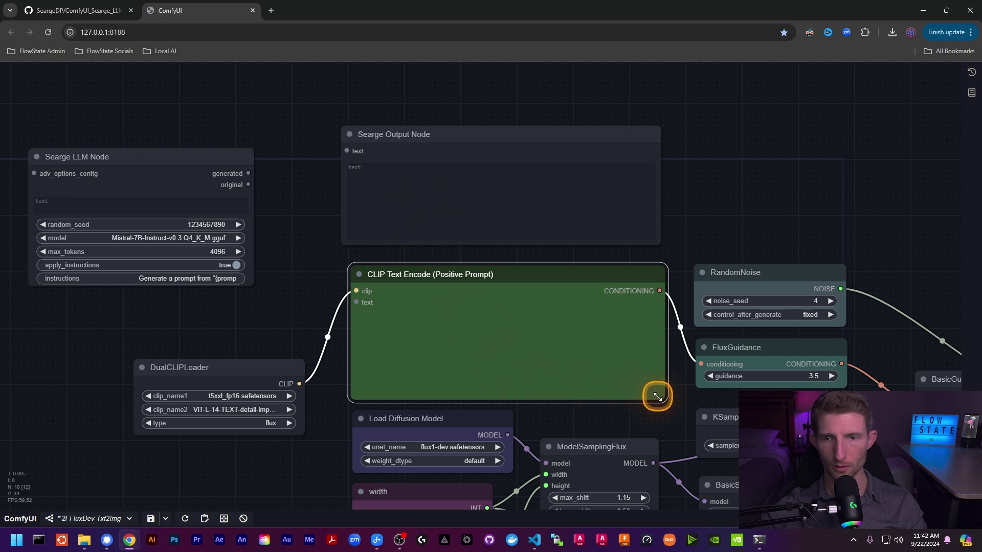
drag(665, 400, 593, 313)
drag(530, 277, 584, 352)
Wire the LLM's generated text into the Searge Output Node and the CLIP text input
drag(525, 142, 698, 240)
drag(414, 195, 472, 222)
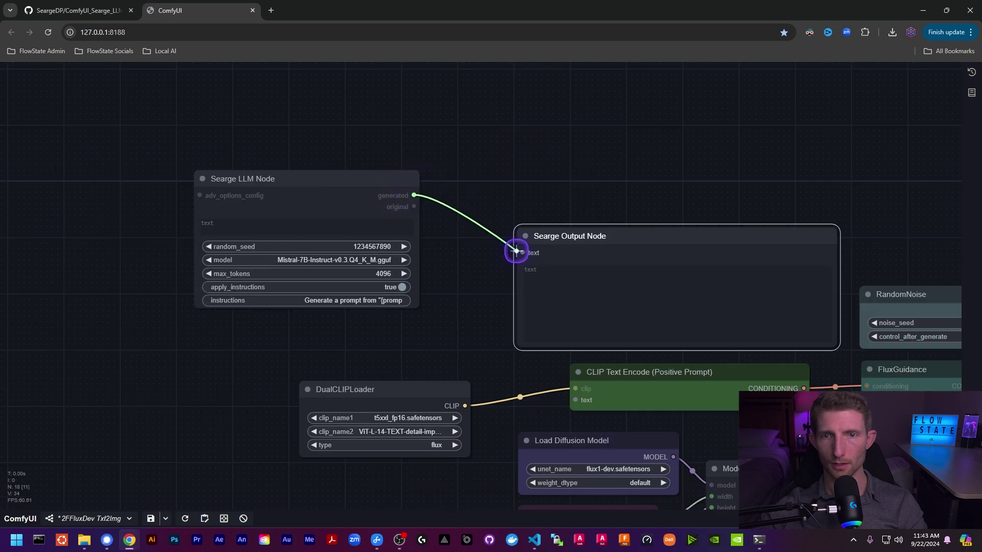
drag(516, 251, 521, 253)
drag(413, 196, 575, 400)
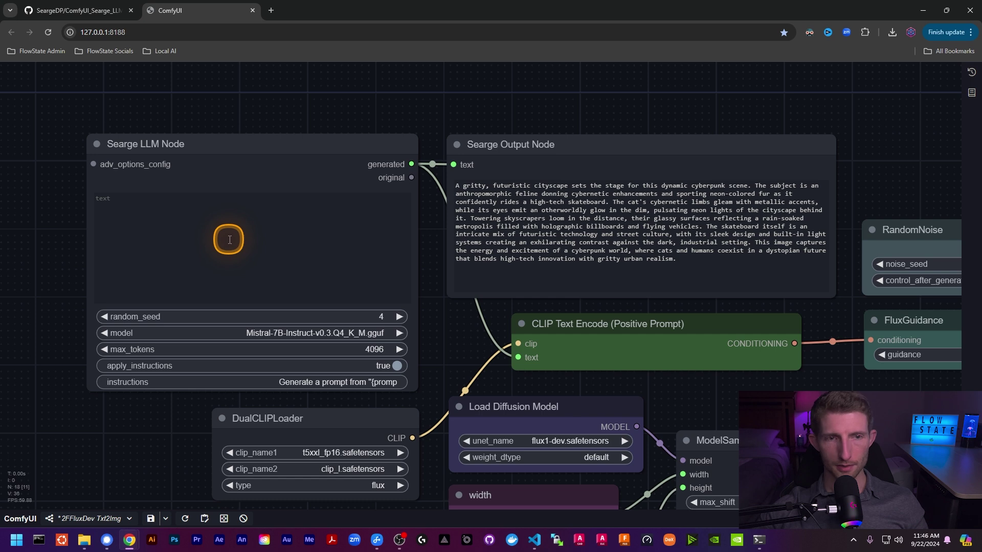
Enter 'a cyberpunk cat riding a skateboard' as the LLM prompt and queue the run with Ctrl+Enter
click(230, 240)
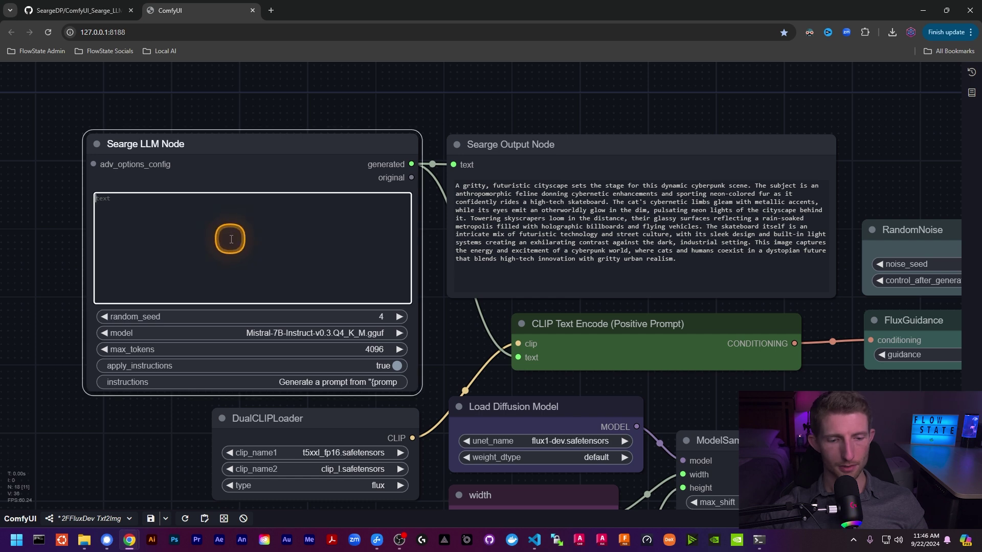
click(296, 121)
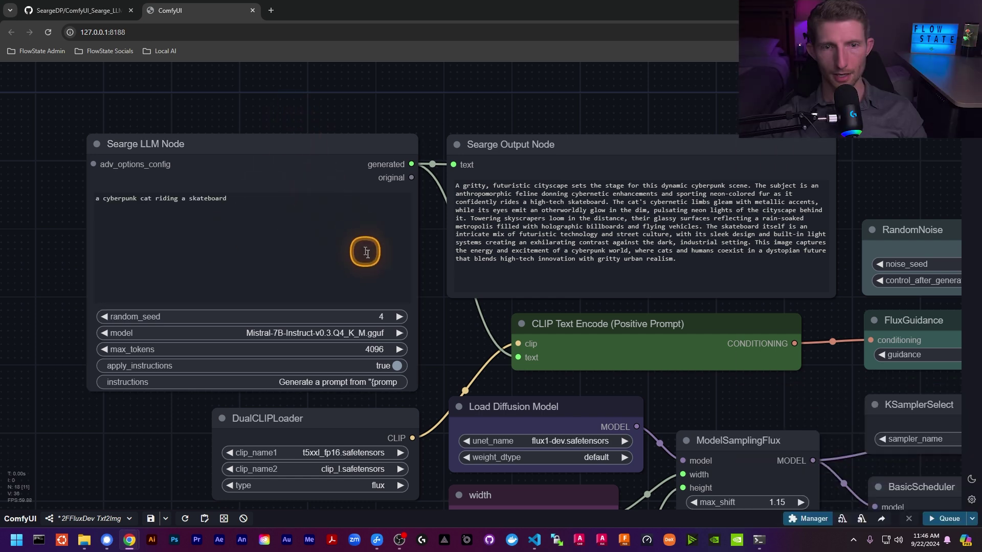
key(ctrl+Return)
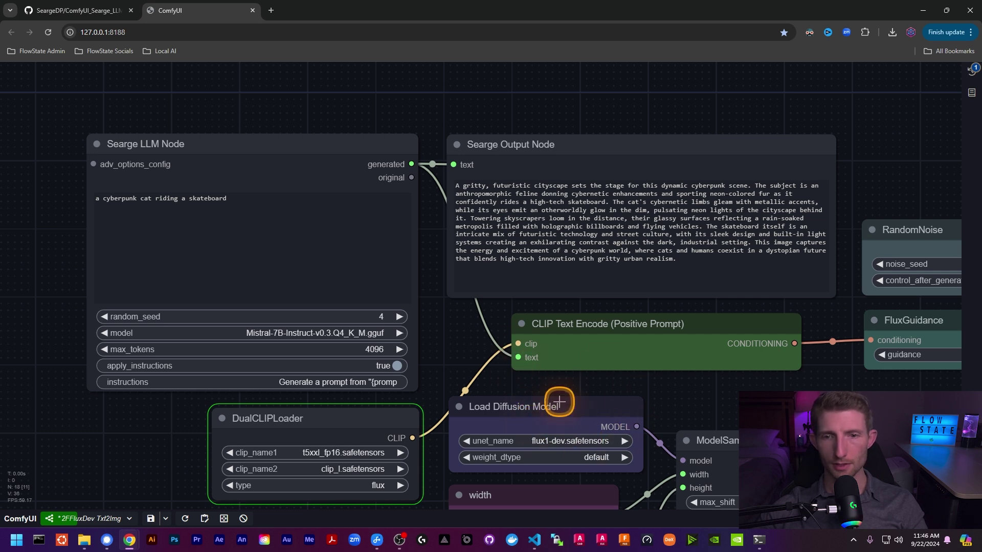
drag(515, 194, 671, 251)
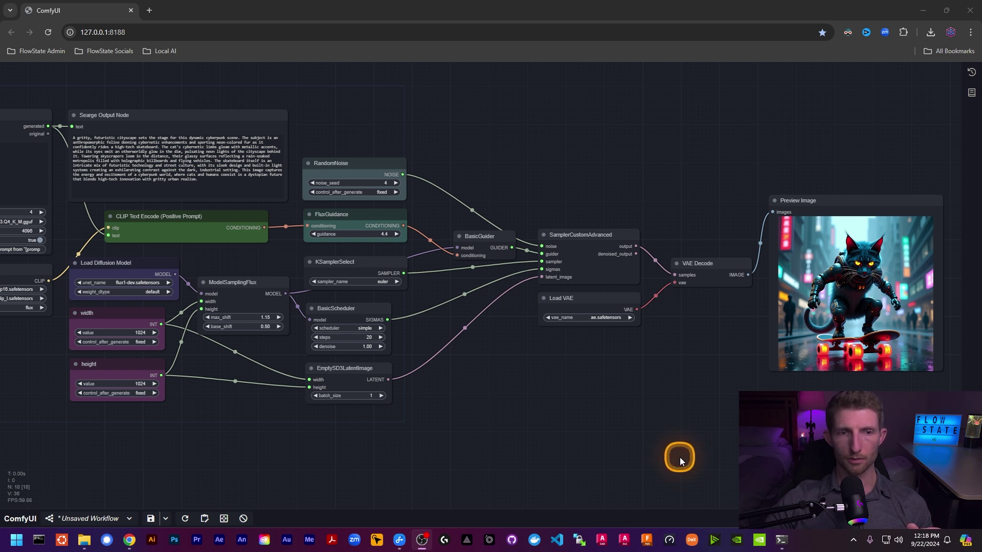
scroll(613, 431, up, 6)
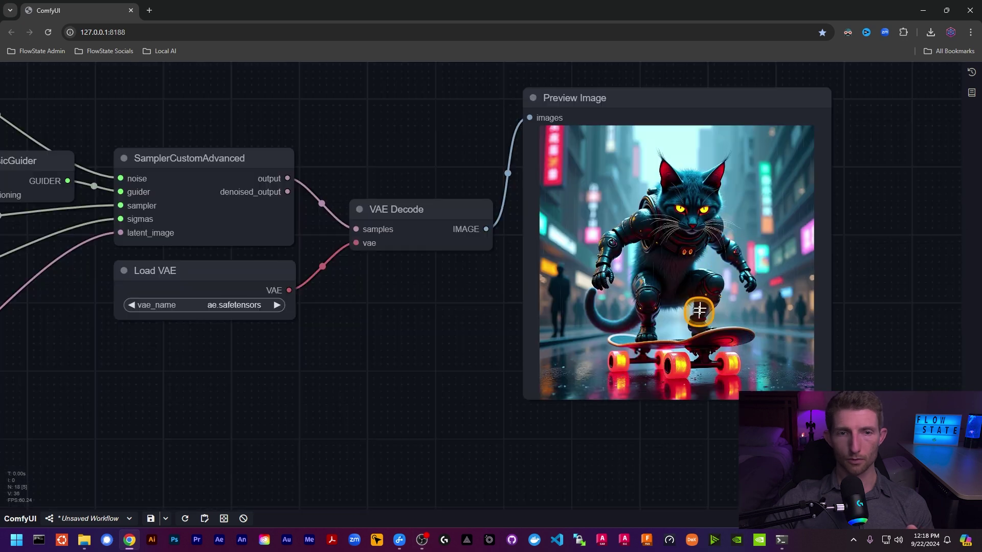
scroll(735, 172, up, 2)
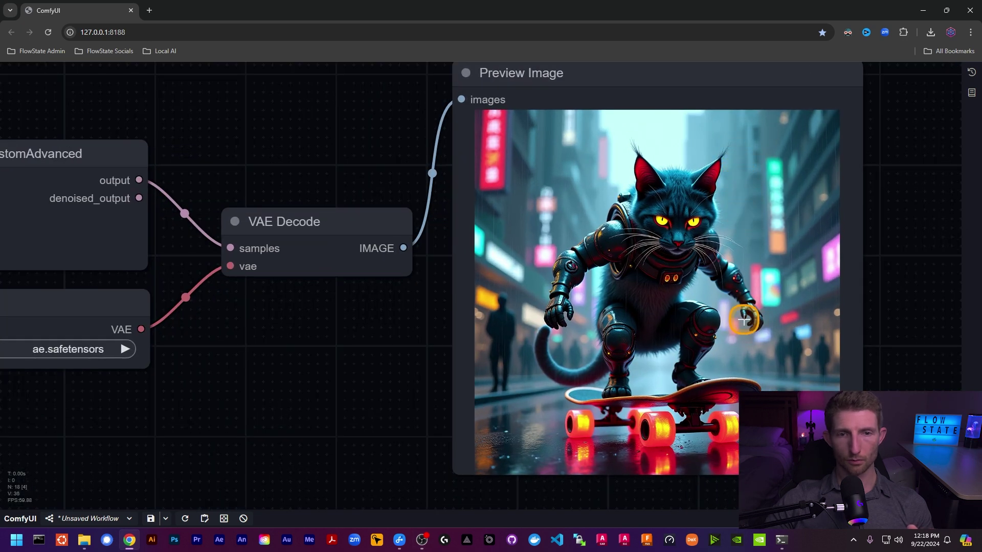